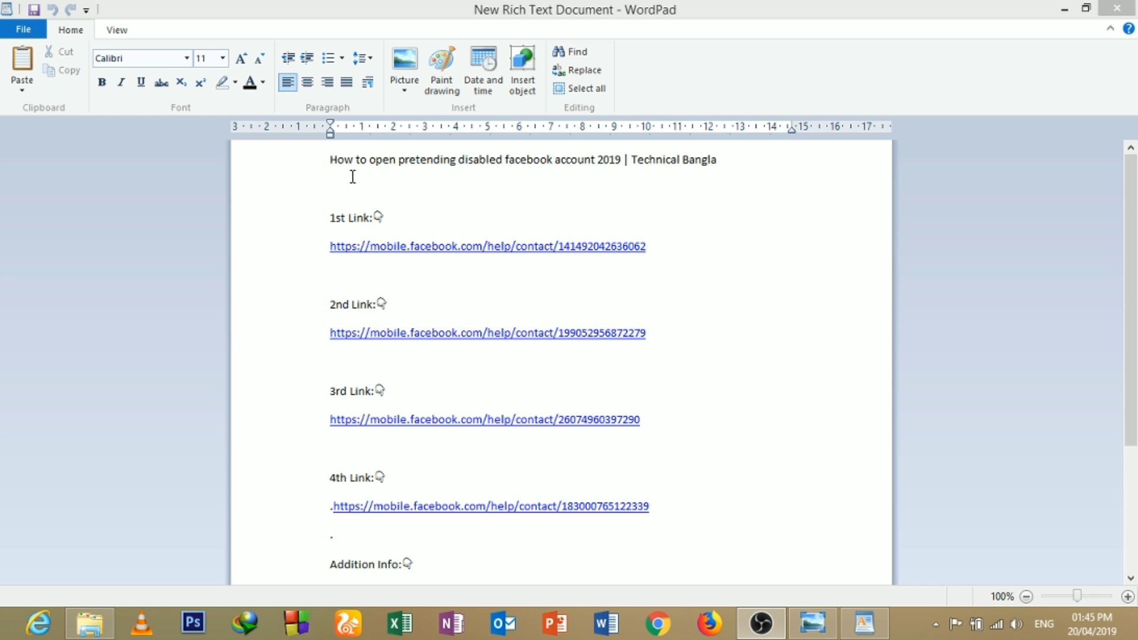
Open the 1st Link URL from the WordPad notes, the 'Your Feedback about Profile Connections' form.
click(816, 262)
scroll(757, 305, down, 6)
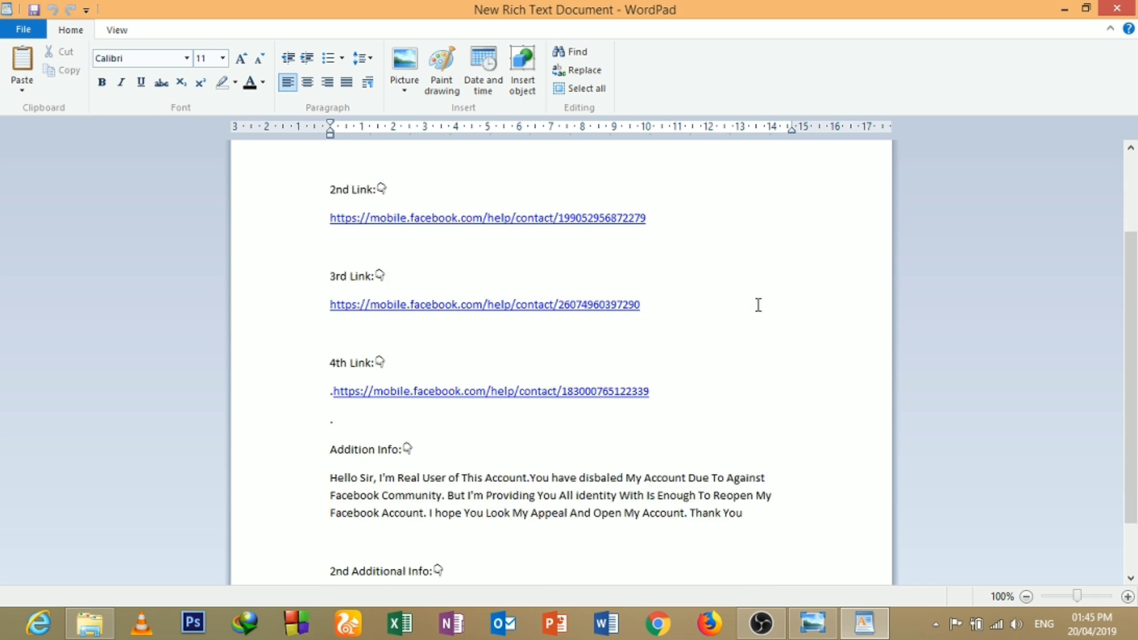
scroll(592, 344, up, 6)
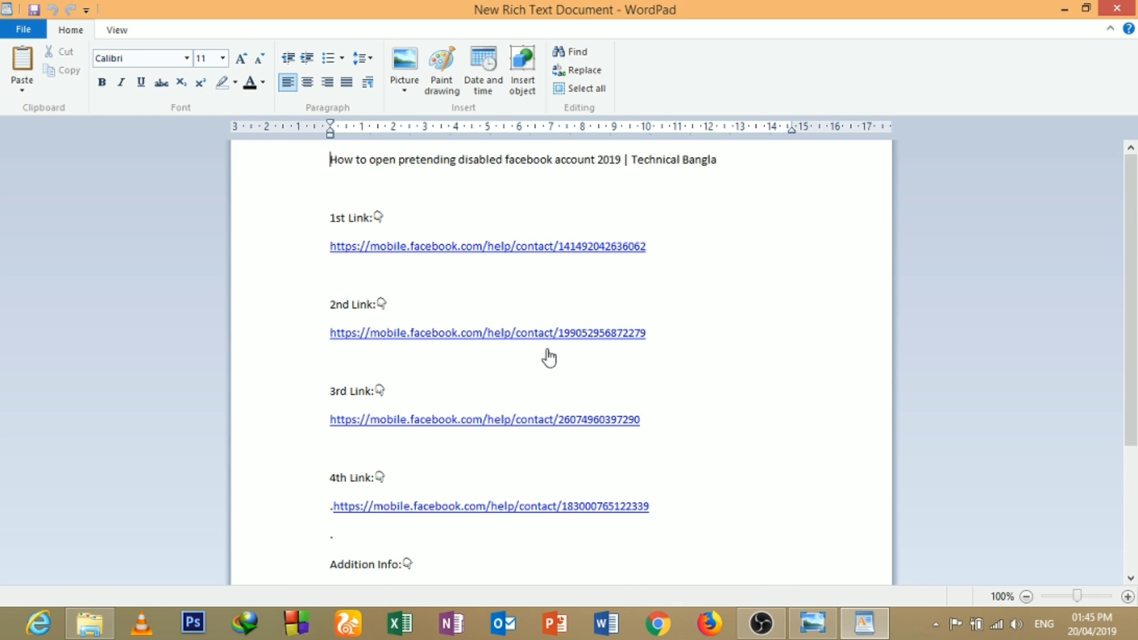
click(368, 246)
Autofill the subject 'My Facebook Account is Disabled (issue:Fake Reporting)' and the account email, then return to the notes.
click(631, 354)
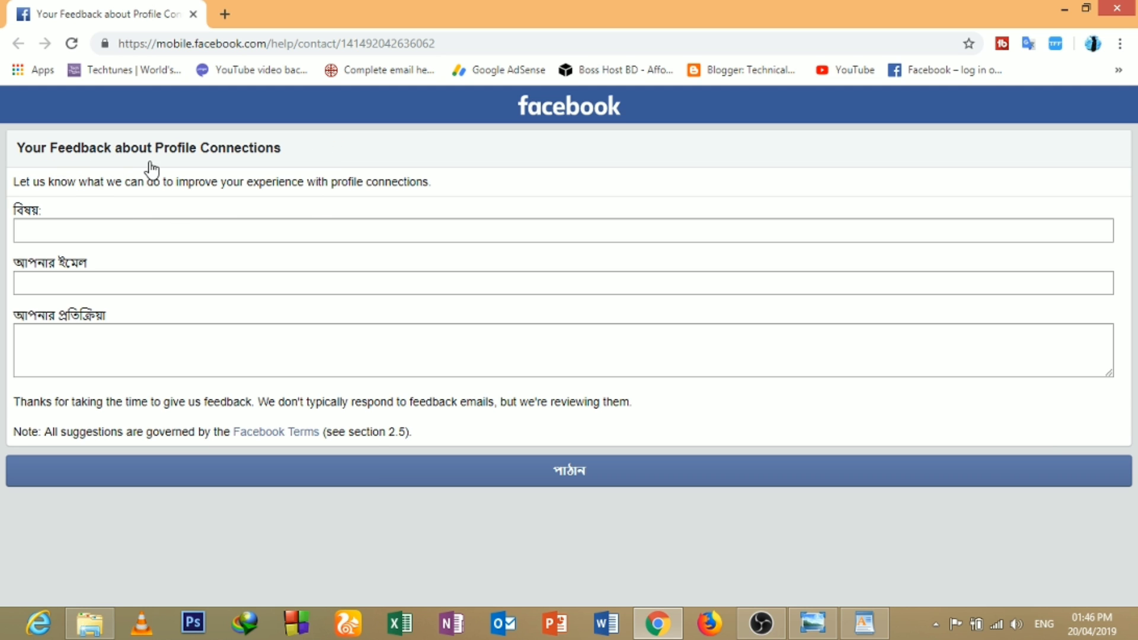
click(26, 239)
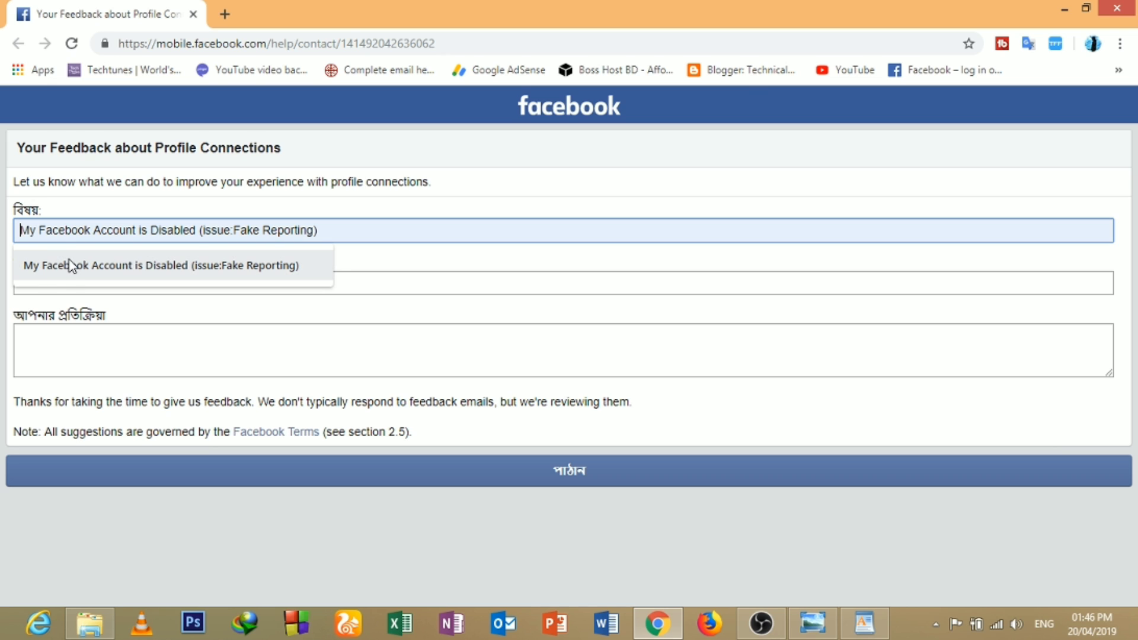
click(47, 276)
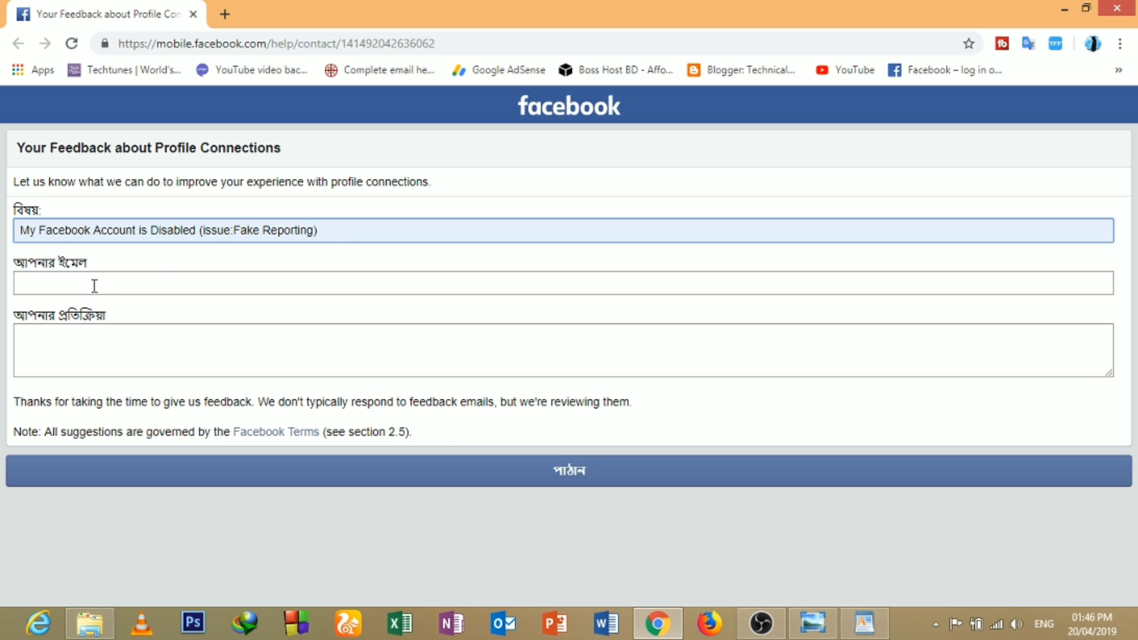
click(118, 281)
click(117, 304)
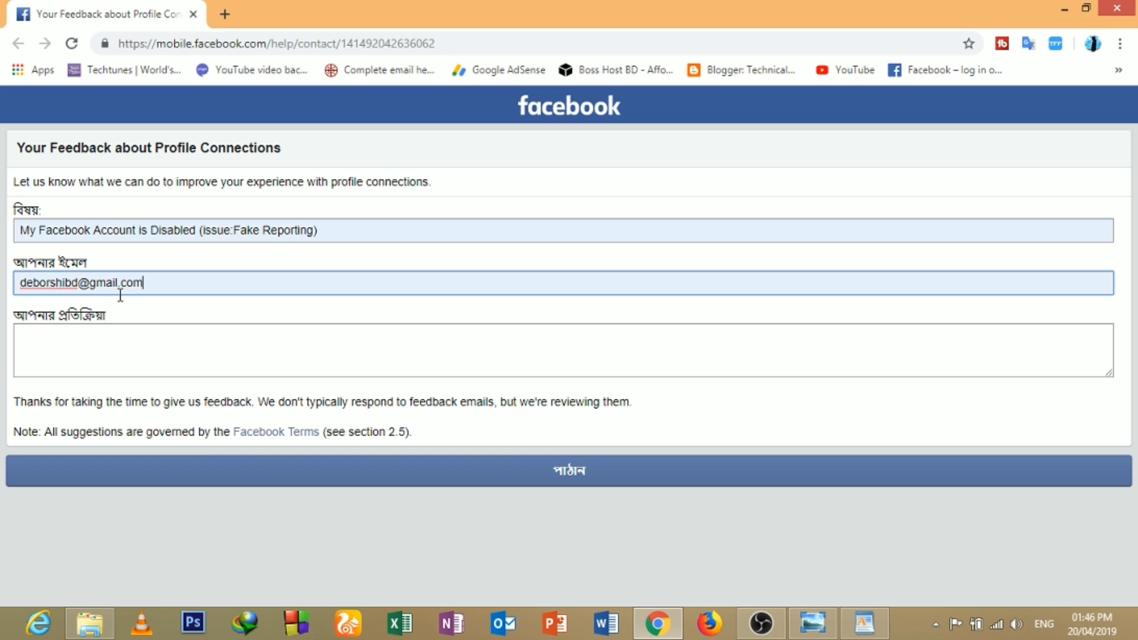
click(36, 348)
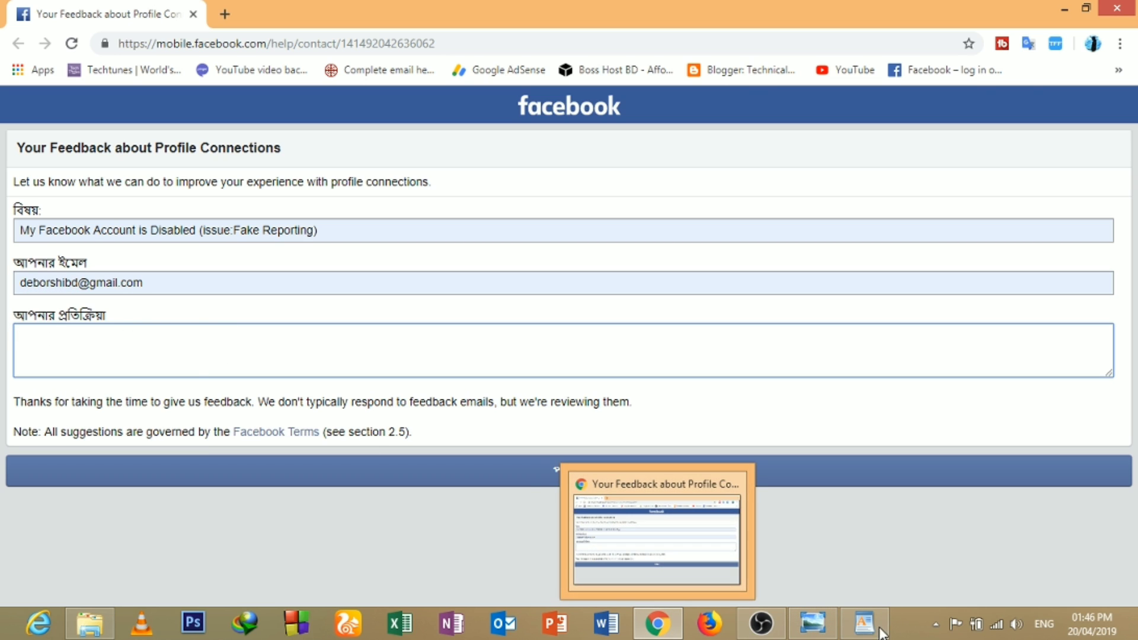
mouse_move(876, 628)
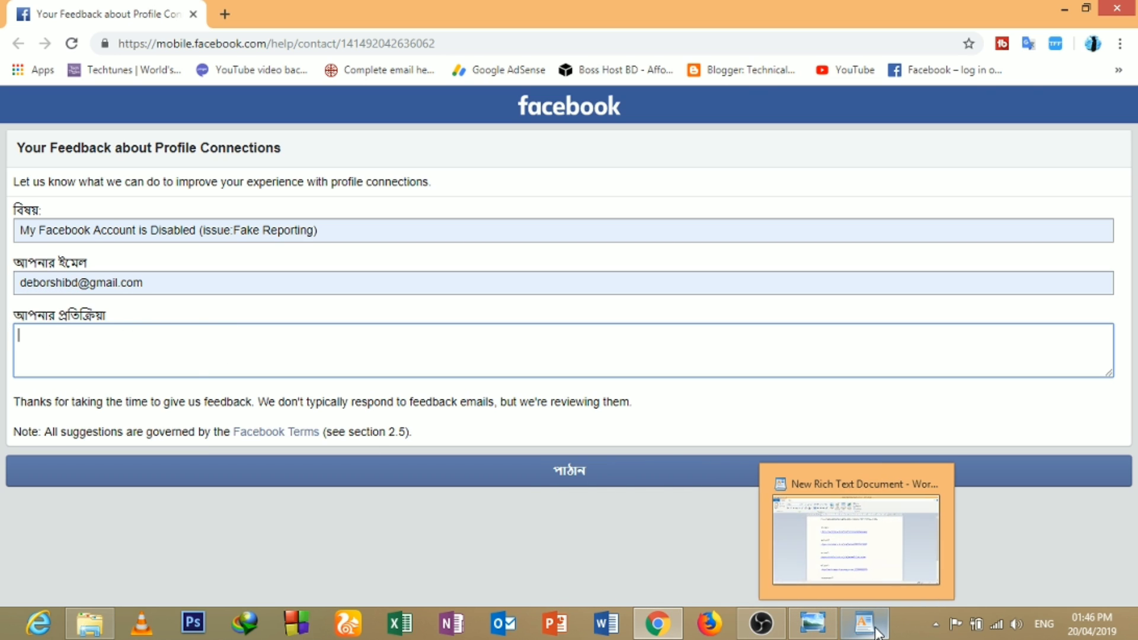
click(879, 551)
Copy the 'Hello Sir' paragraph under Addition Info in the WordPad notes.
click(707, 386)
scroll(704, 403, down, 3)
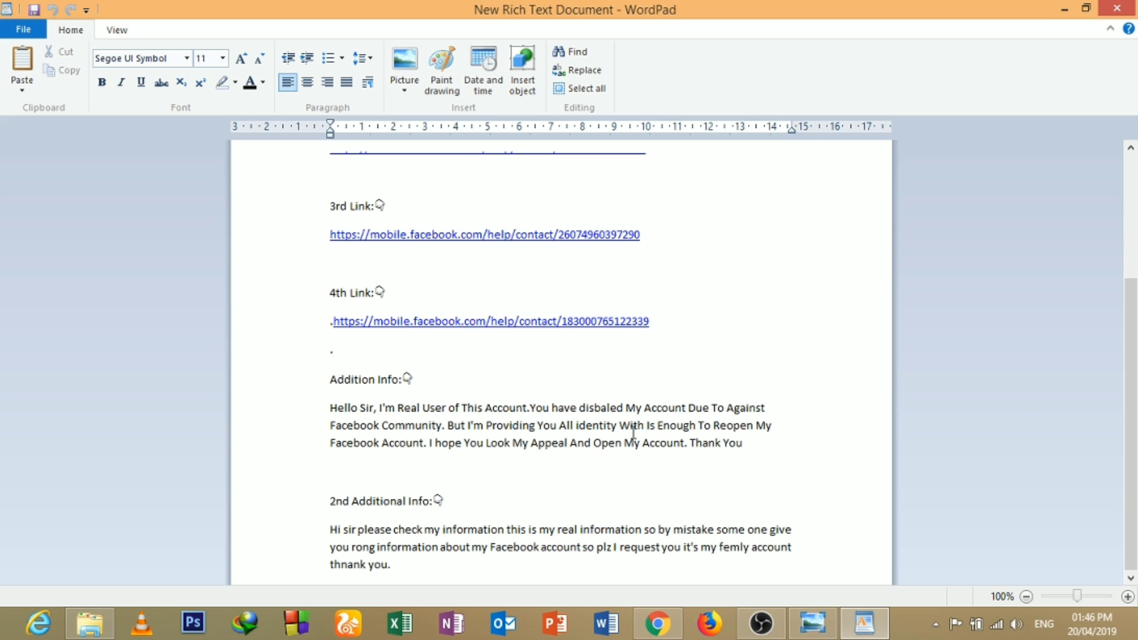
drag(746, 453, 333, 409)
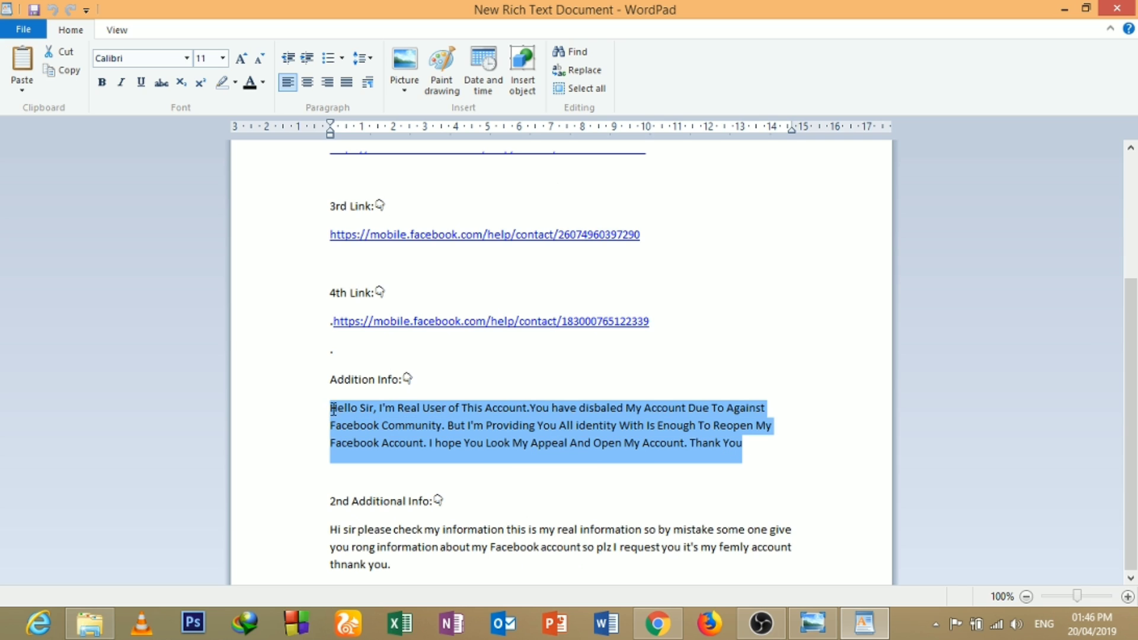
right_click(396, 409)
click(436, 432)
Paste the Hello Sir appeal as plain text into the feedback box and start a new tab.
click(656, 624)
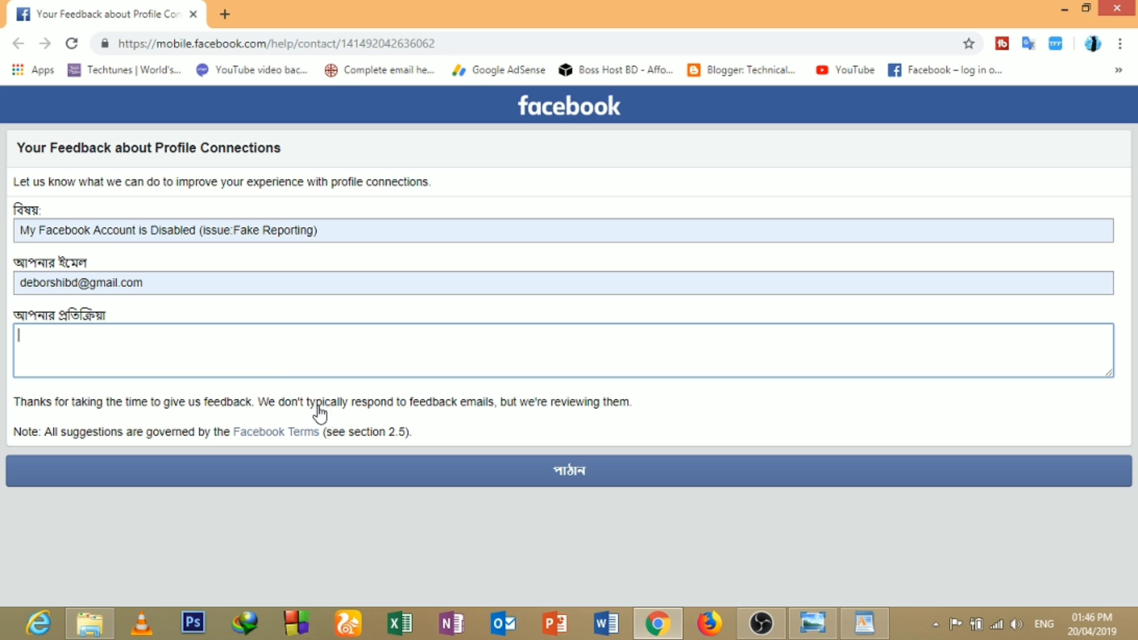
right_click(267, 339)
click(338, 460)
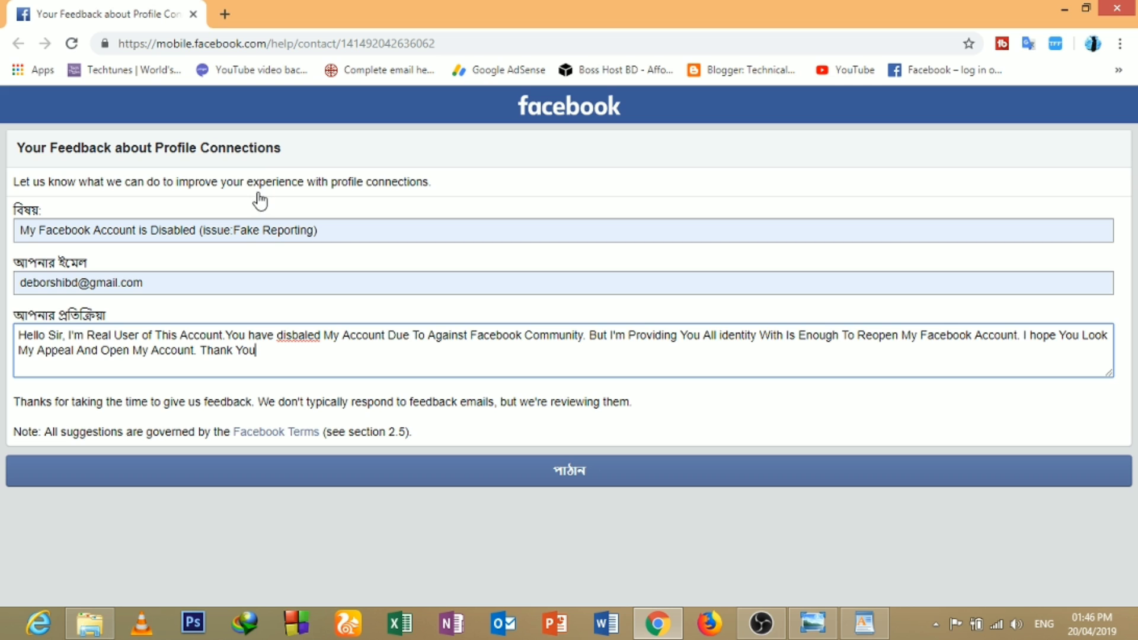
click(225, 14)
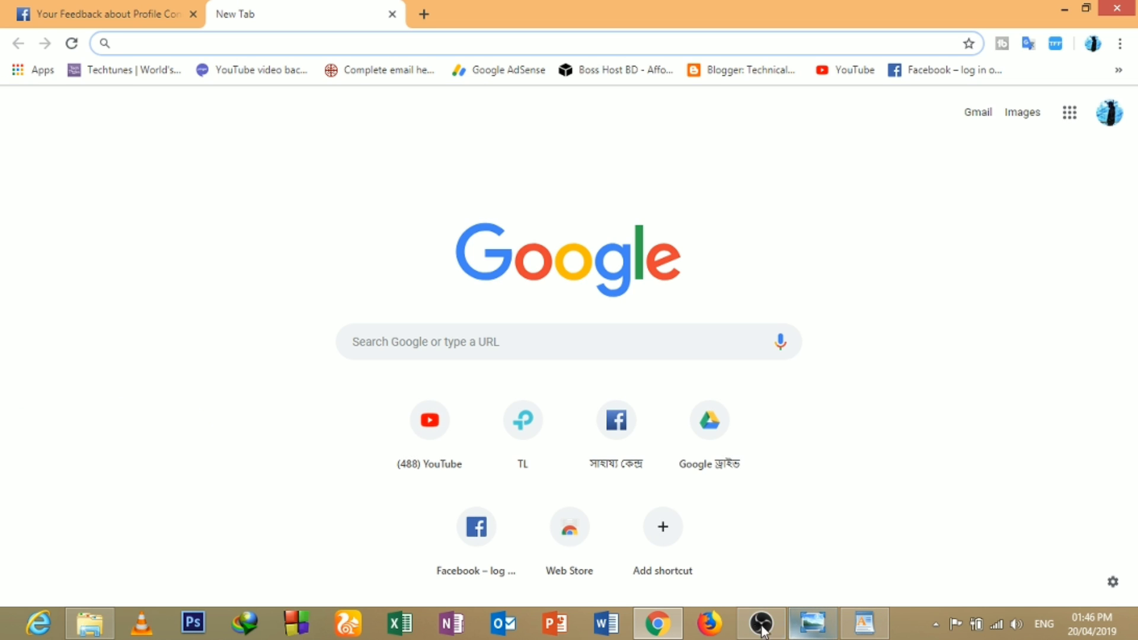
Open the 2nd Link URL from the notes, loading Facebook's Bengali identity-verification form.
click(863, 627)
click(626, 197)
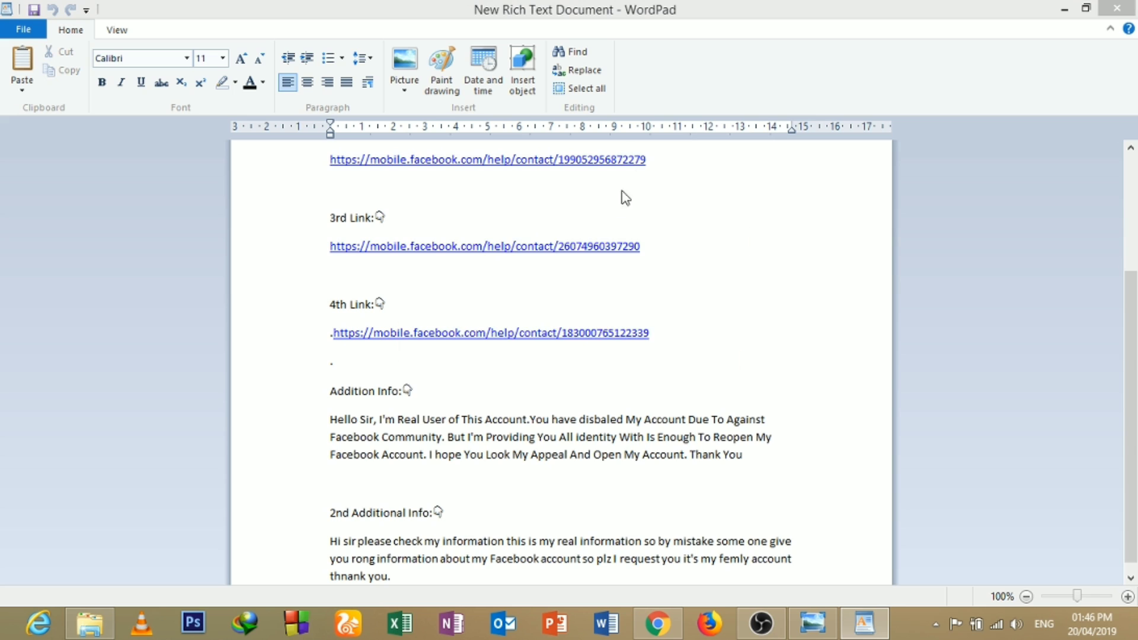
click(622, 160)
click(738, 359)
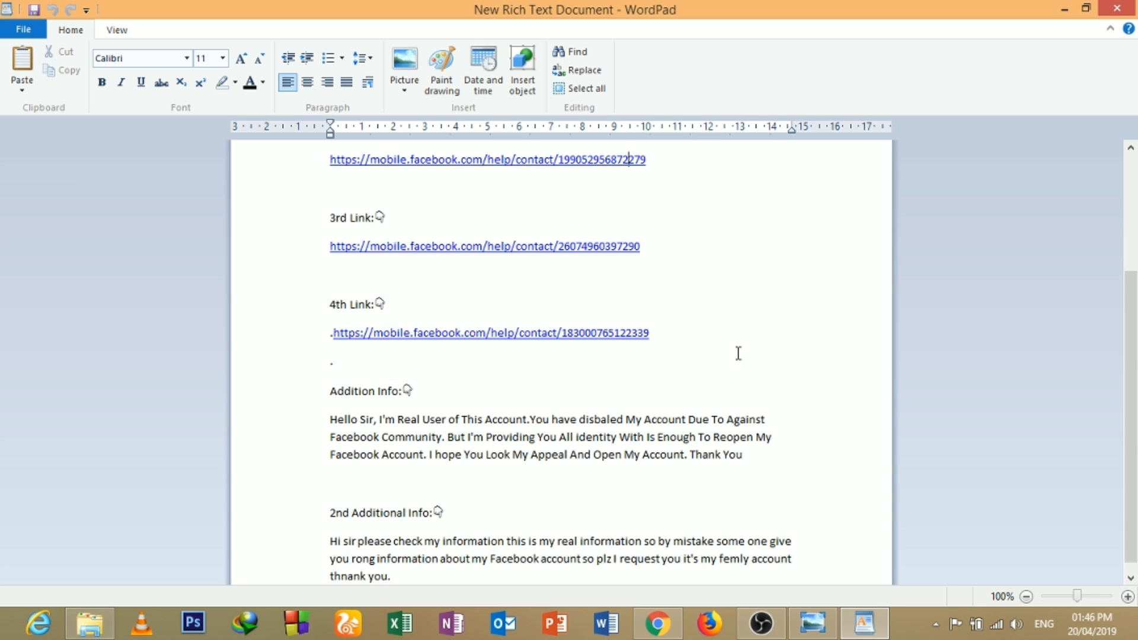
scroll(724, 362, up, 3)
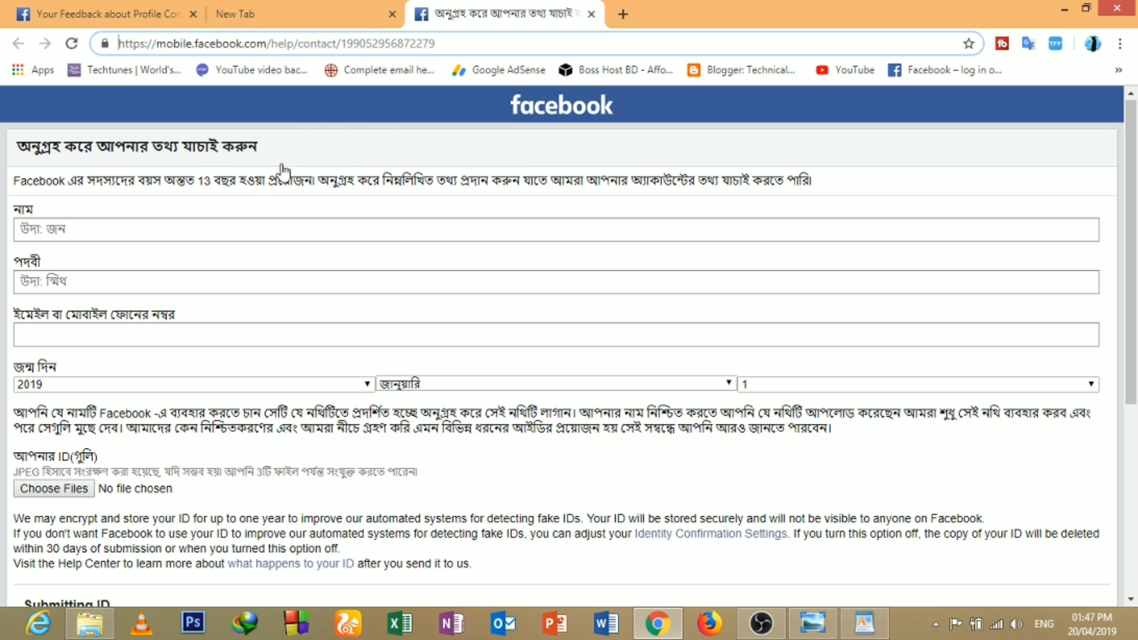
Close the empty new tab and autofill the first name, surname and account email.
click(392, 14)
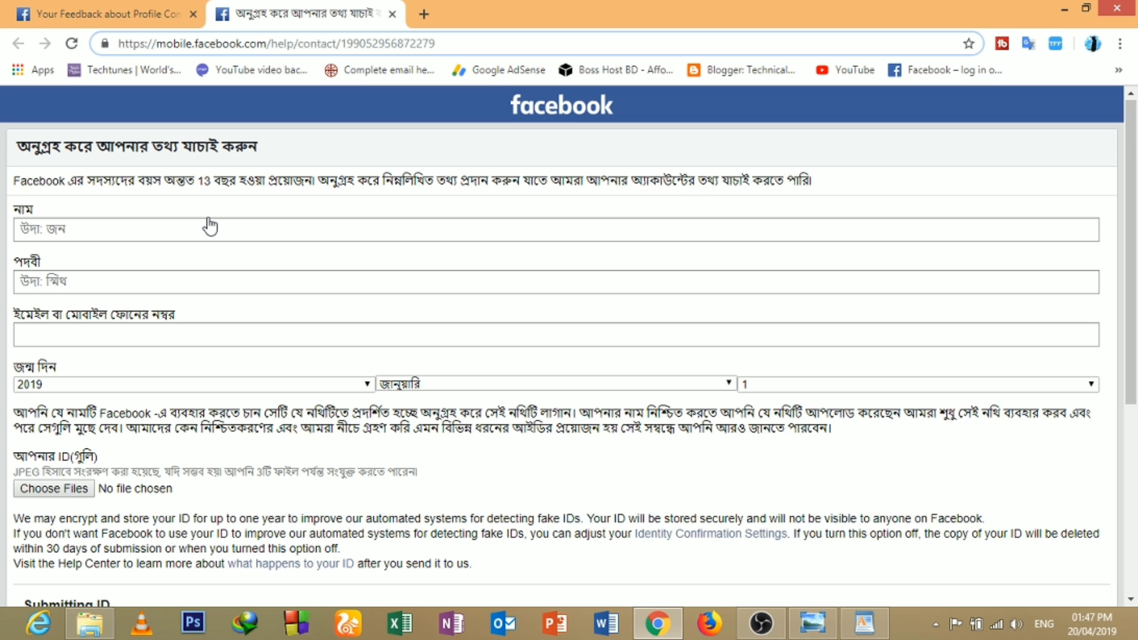
scroll(236, 239, down, 5)
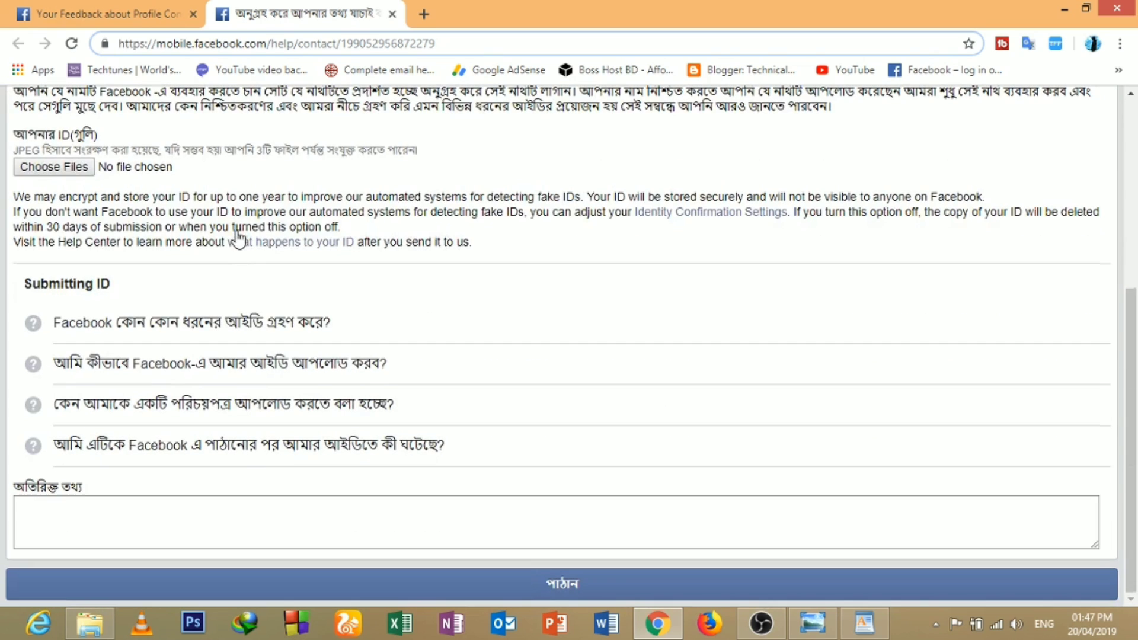
scroll(249, 249, up, 2)
scroll(268, 267, up, 4)
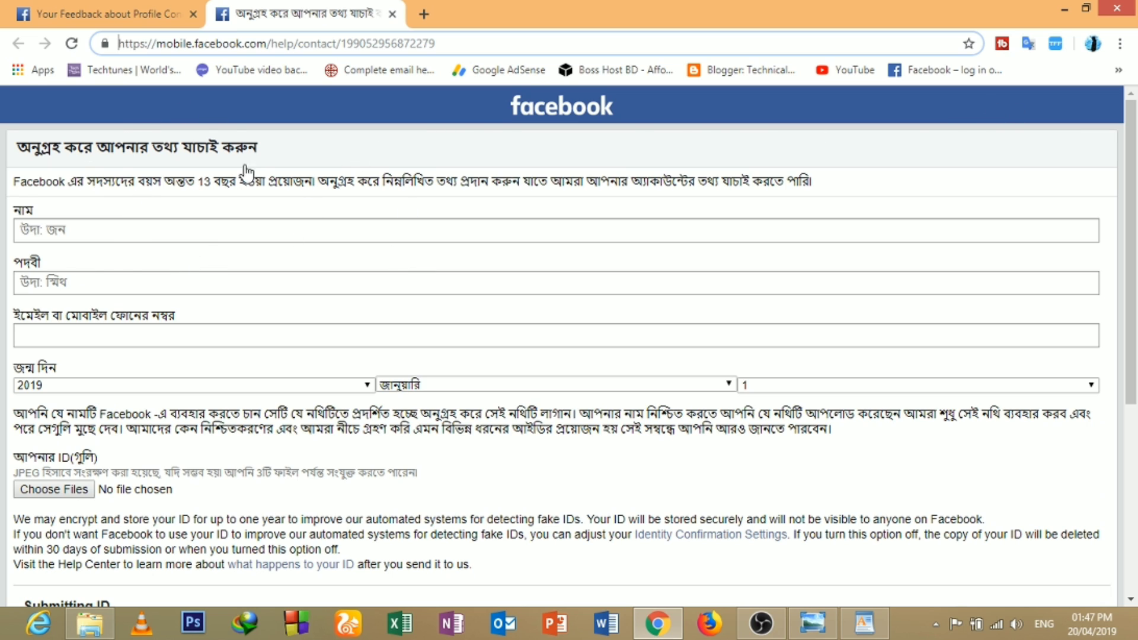
click(122, 236)
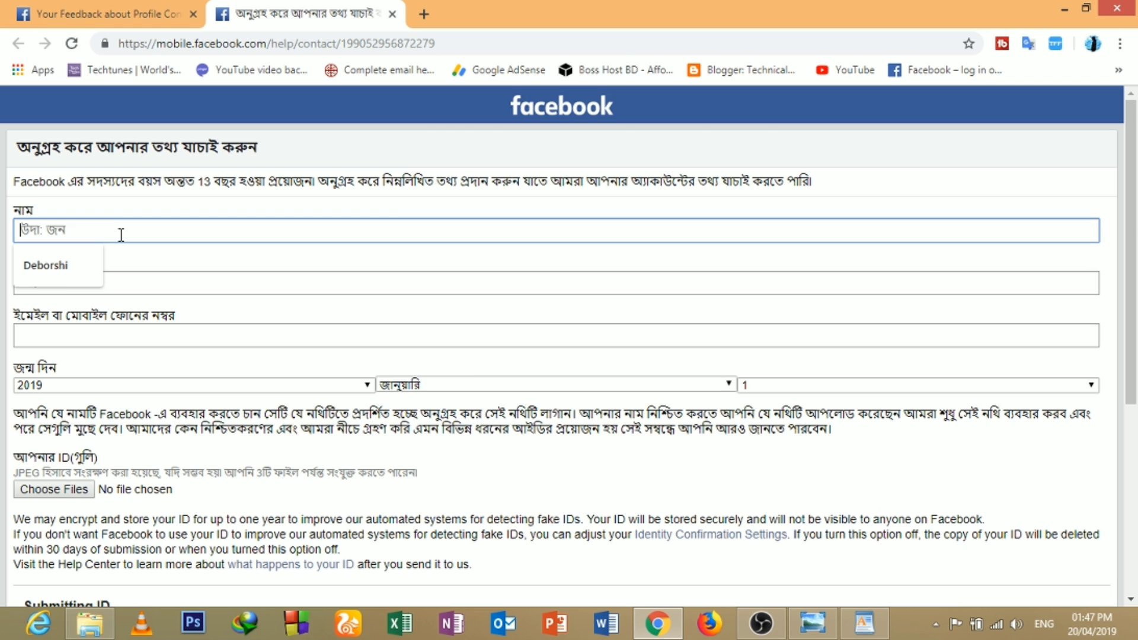
click(60, 268)
click(101, 284)
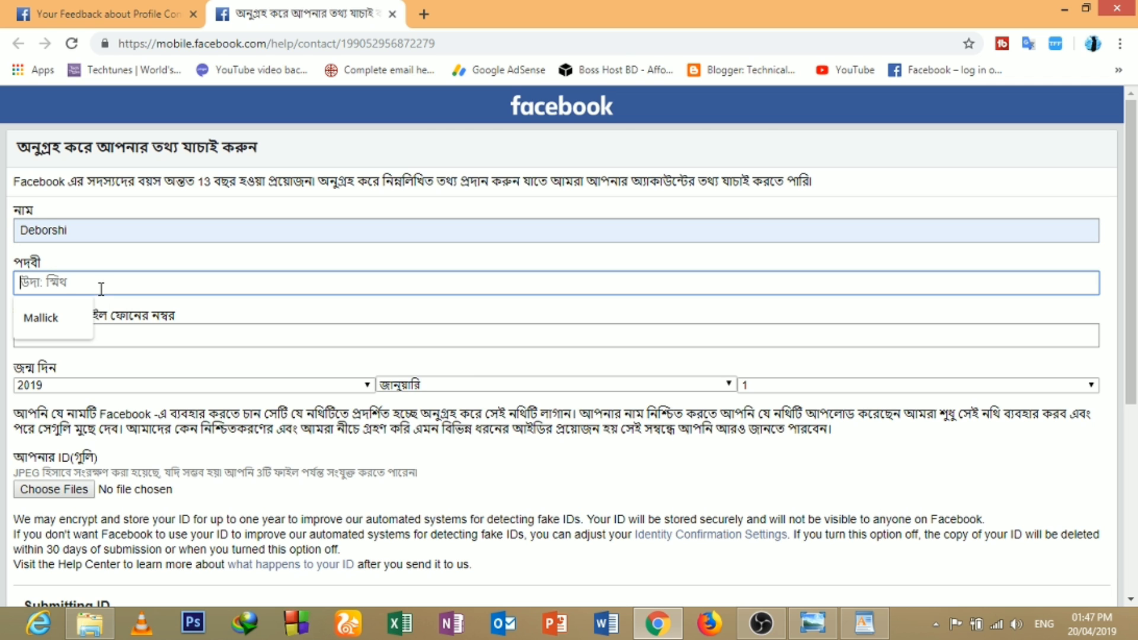
click(76, 321)
click(124, 335)
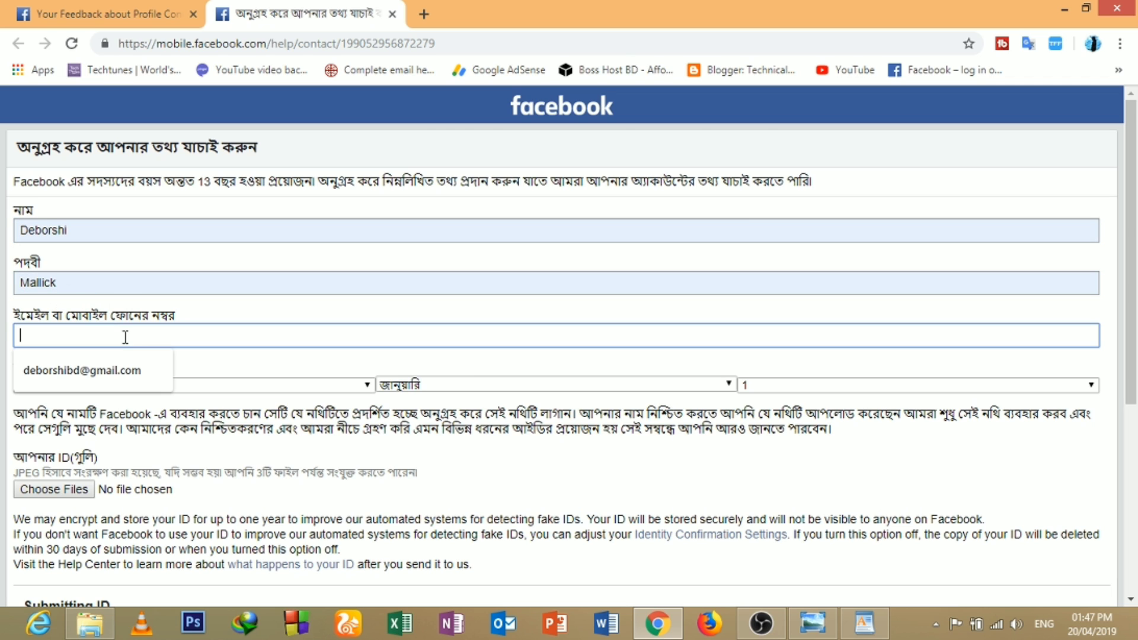
click(84, 371)
Check the birth-year dropdown without changing it and restore Chrome to reveal WordPad behind.
scroll(142, 374, down, 1)
scroll(143, 370, down, 1)
click(66, 303)
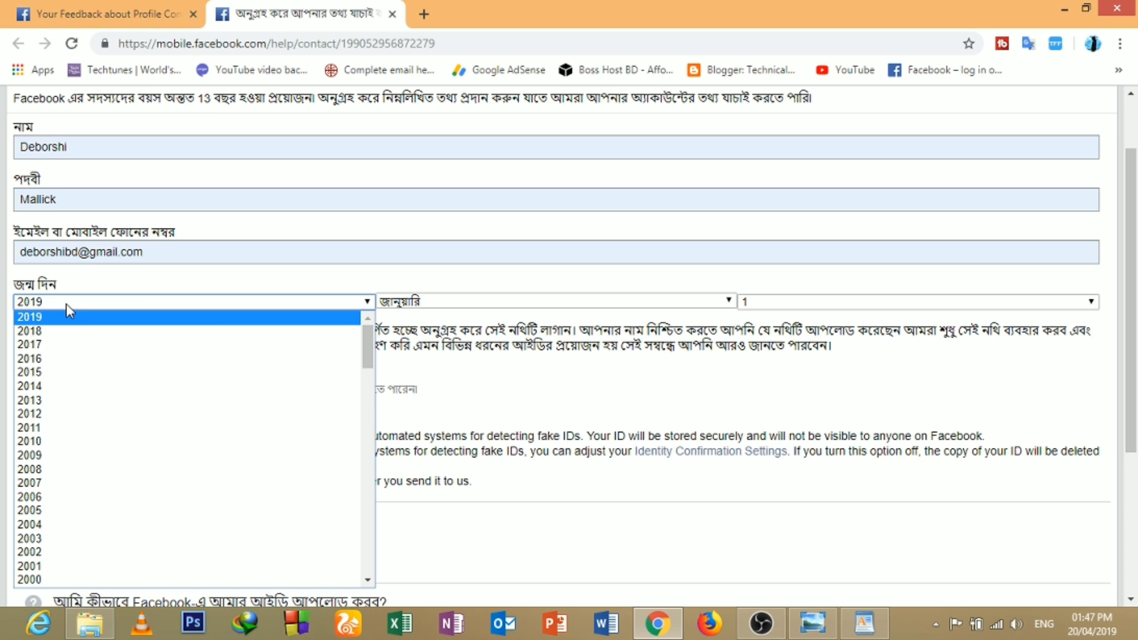
click(218, 283)
scroll(100, 388, down, 1)
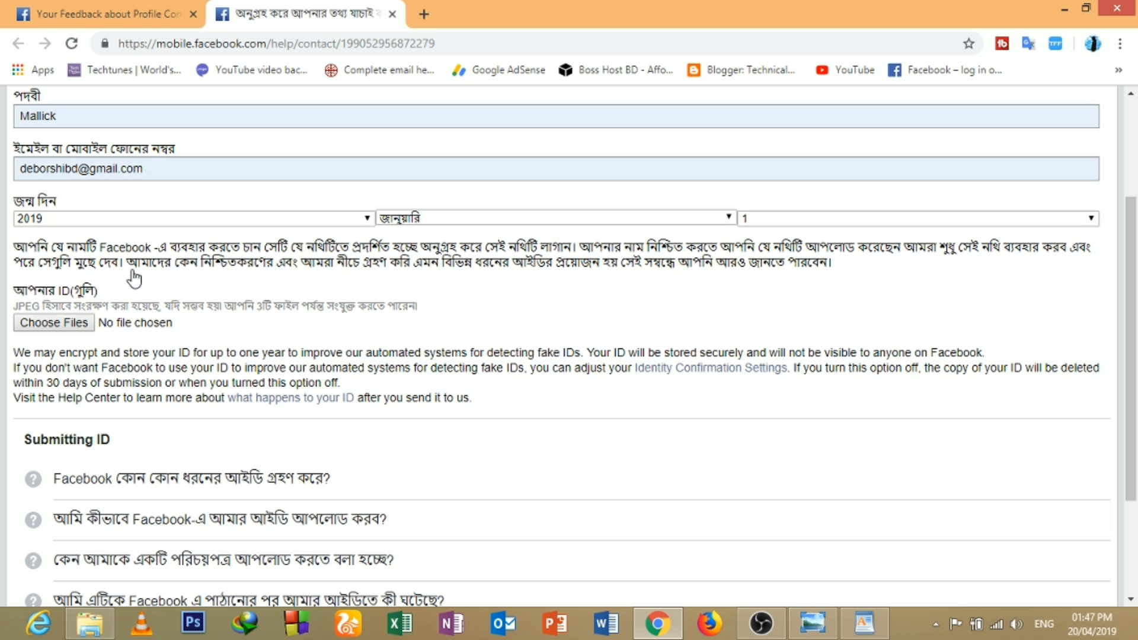
drag(471, 8, 605, 47)
Open the oldCard ID image in Photo Viewer maximized, pan over the card, then minimize it.
drag(987, 31, 977, 57)
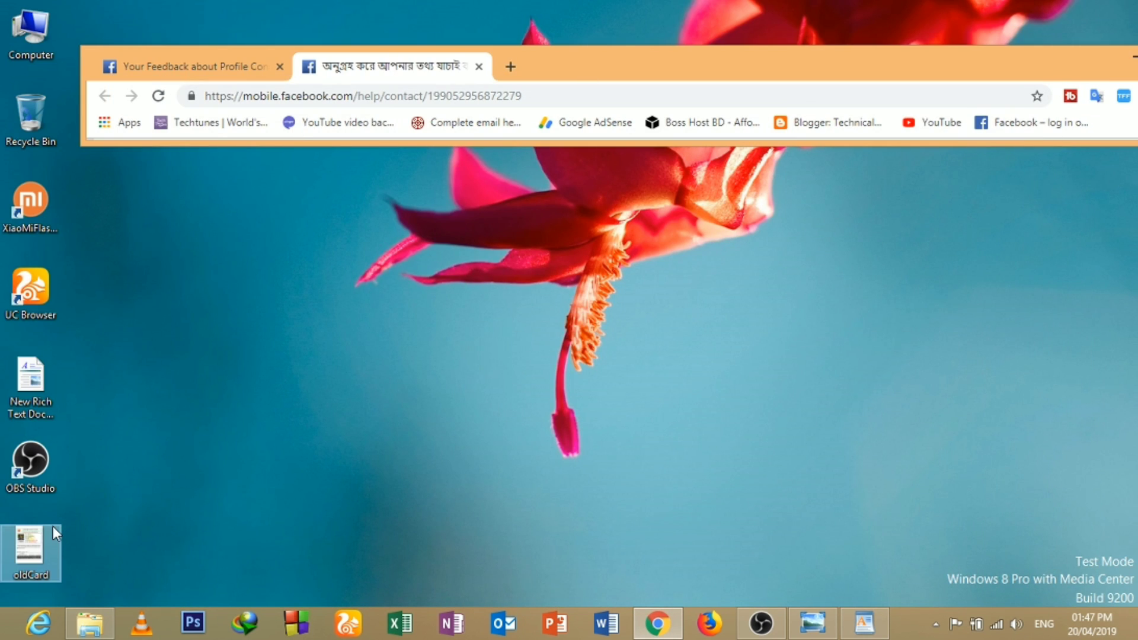
double_click(52, 525)
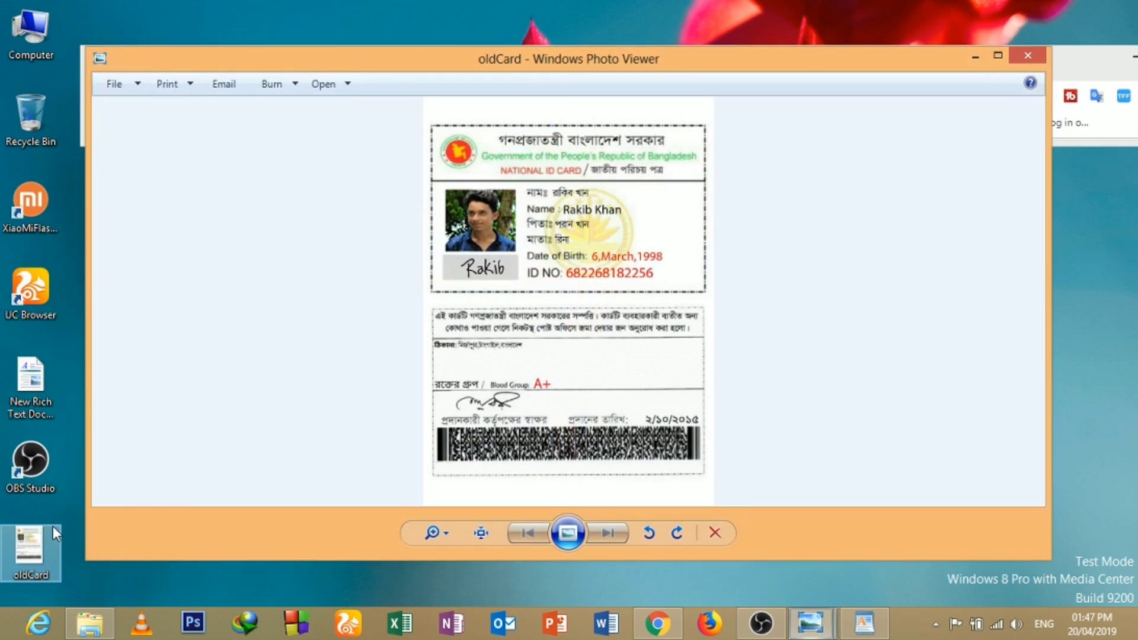
drag(560, 63, 560, 160)
double_click(560, 160)
scroll(560, 208, up, 4)
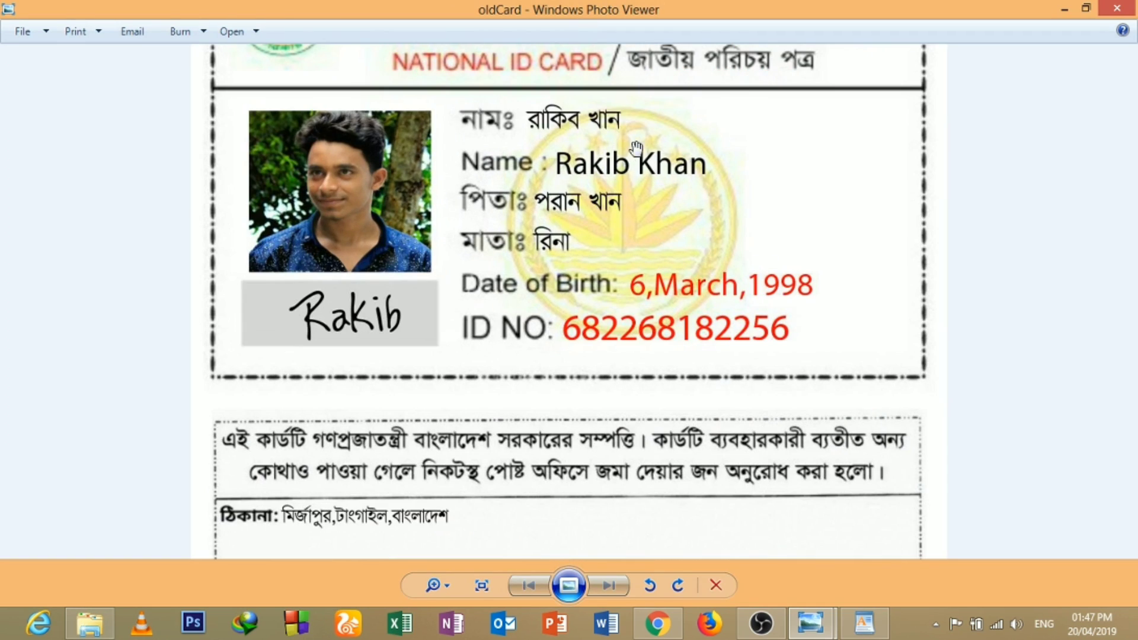
scroll(646, 308, down, 2)
scroll(648, 320, up, 3)
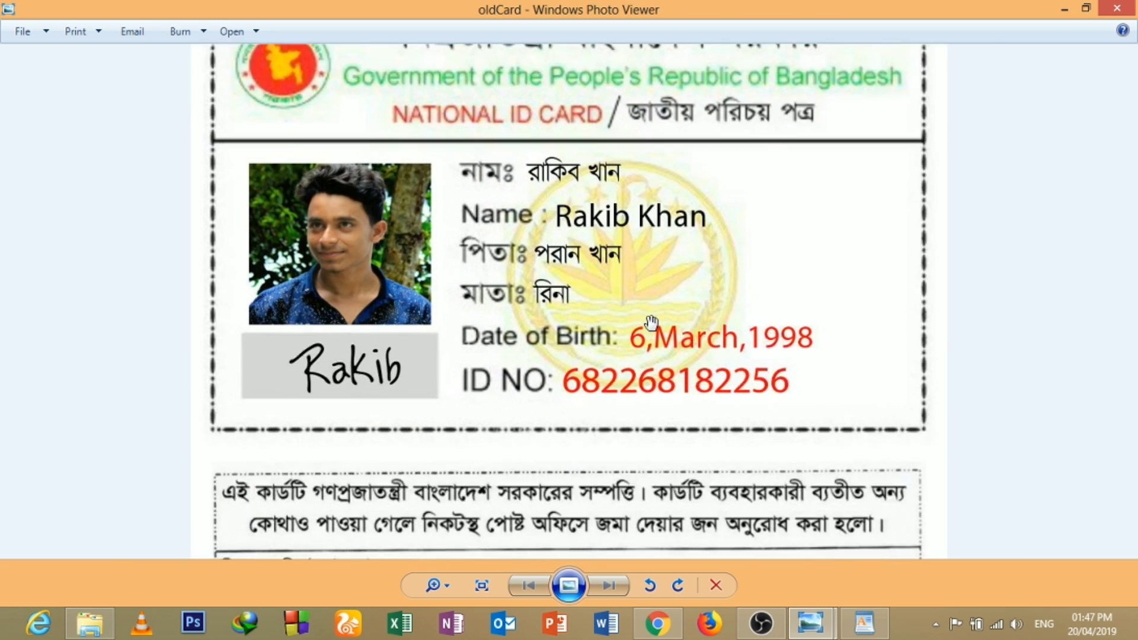
mouse_move(649, 320)
mouse_down()
mouse_move(649, 225)
mouse_move(609, 3)
mouse_move(604, 45)
mouse_up()
drag(599, 282, 597, 230)
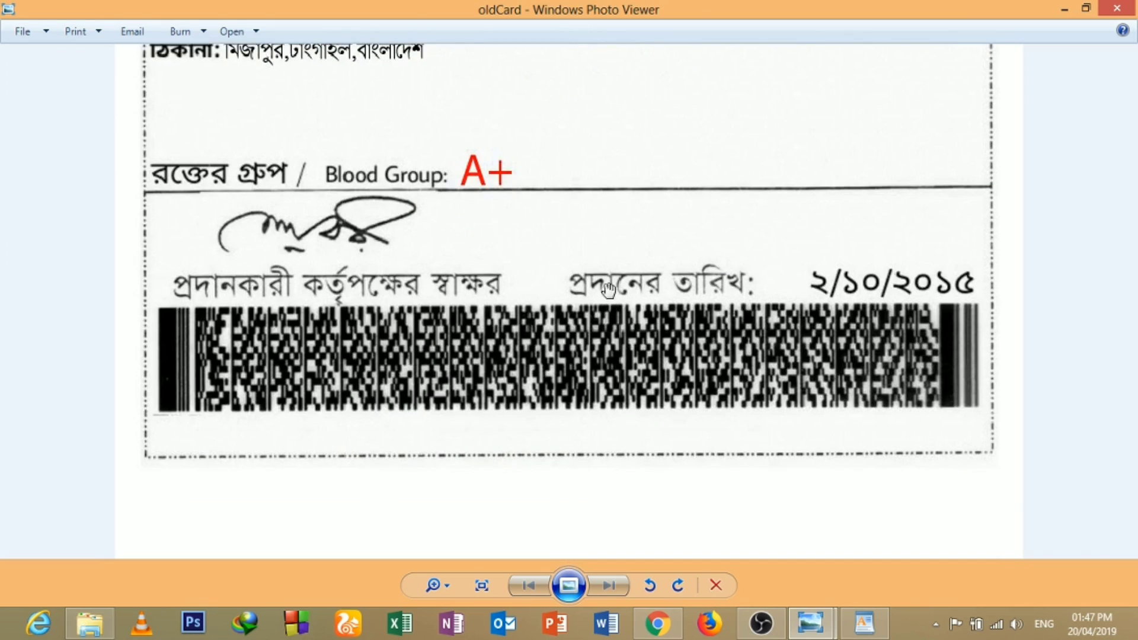
scroll(607, 293, down, 3)
click(1065, 7)
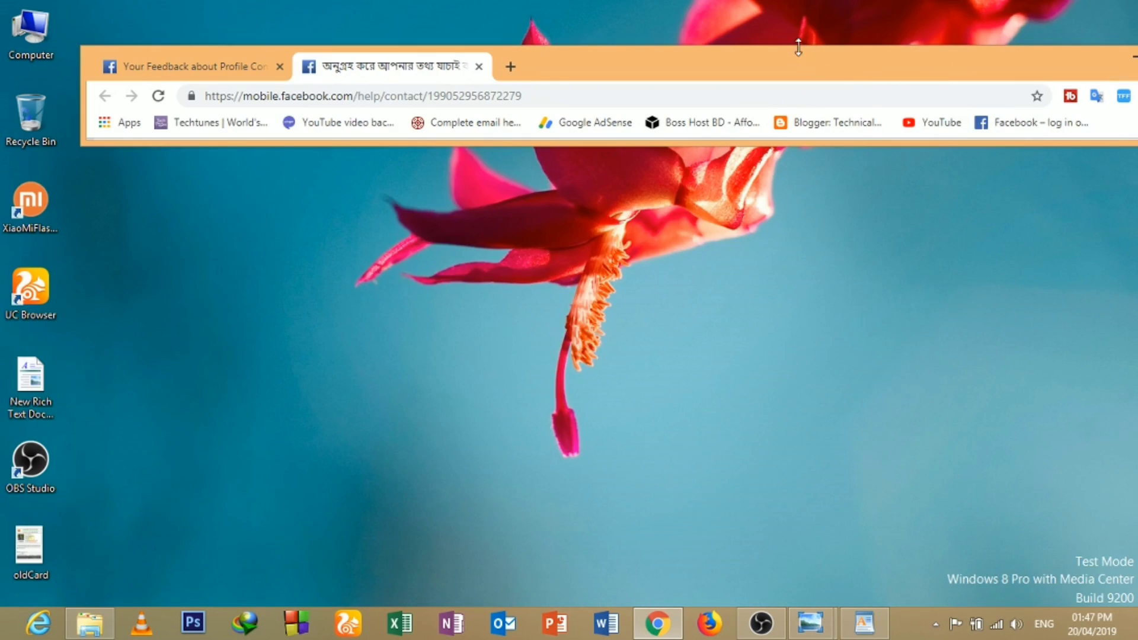
Attach oldCard.png from the Desktop as the ID and submit the verification form.
double_click(790, 68)
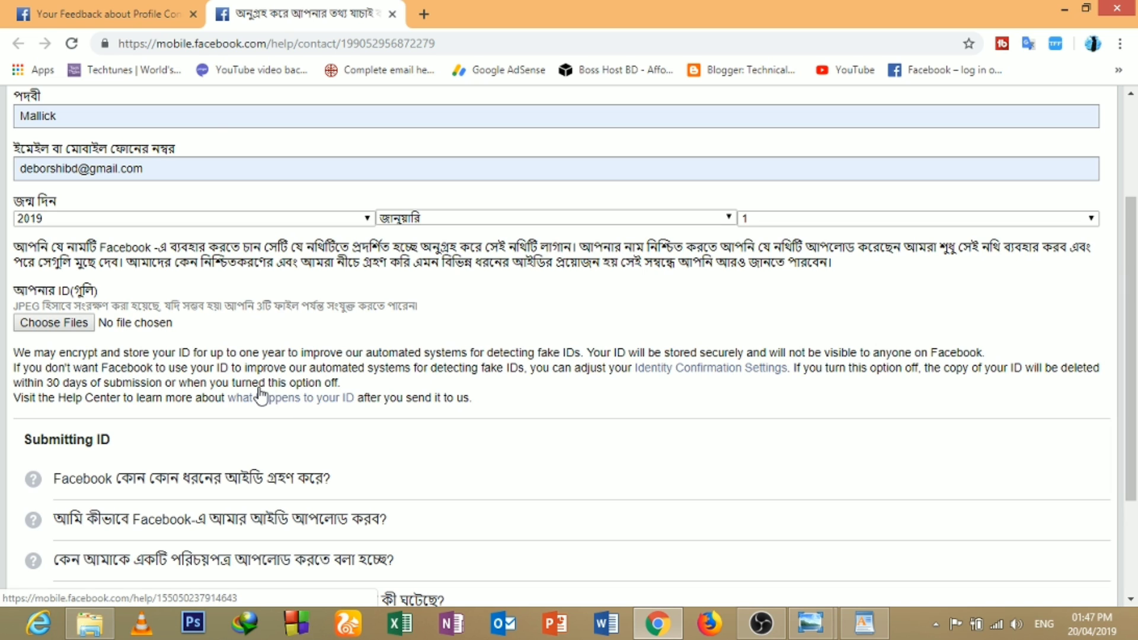
click(54, 322)
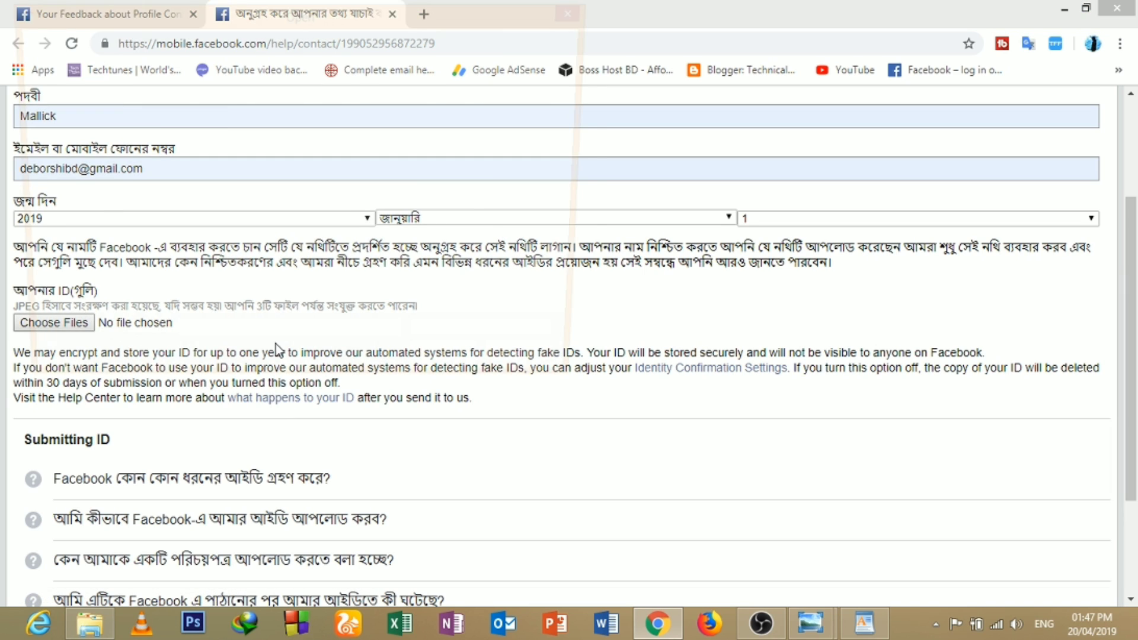
click(71, 134)
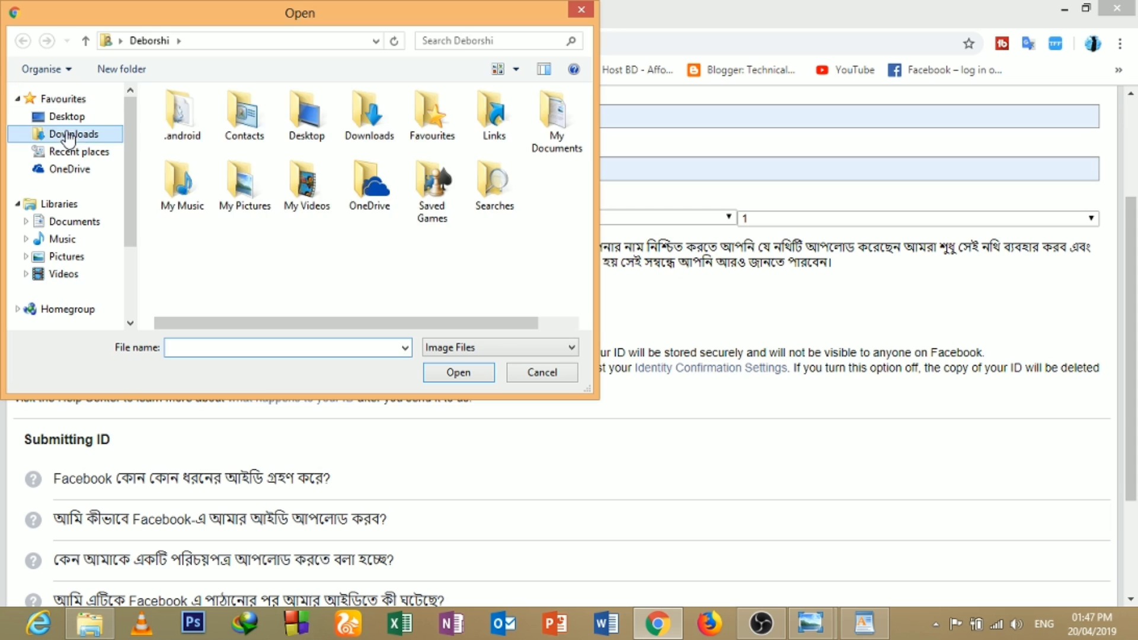
click(66, 116)
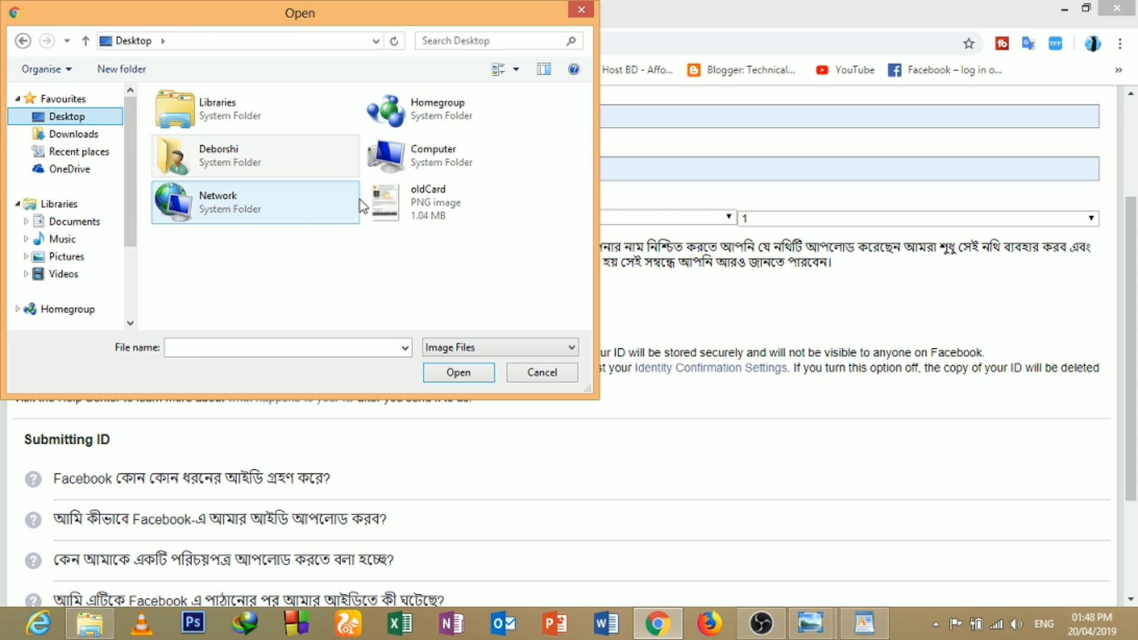
double_click(419, 208)
scroll(308, 458, down, 3)
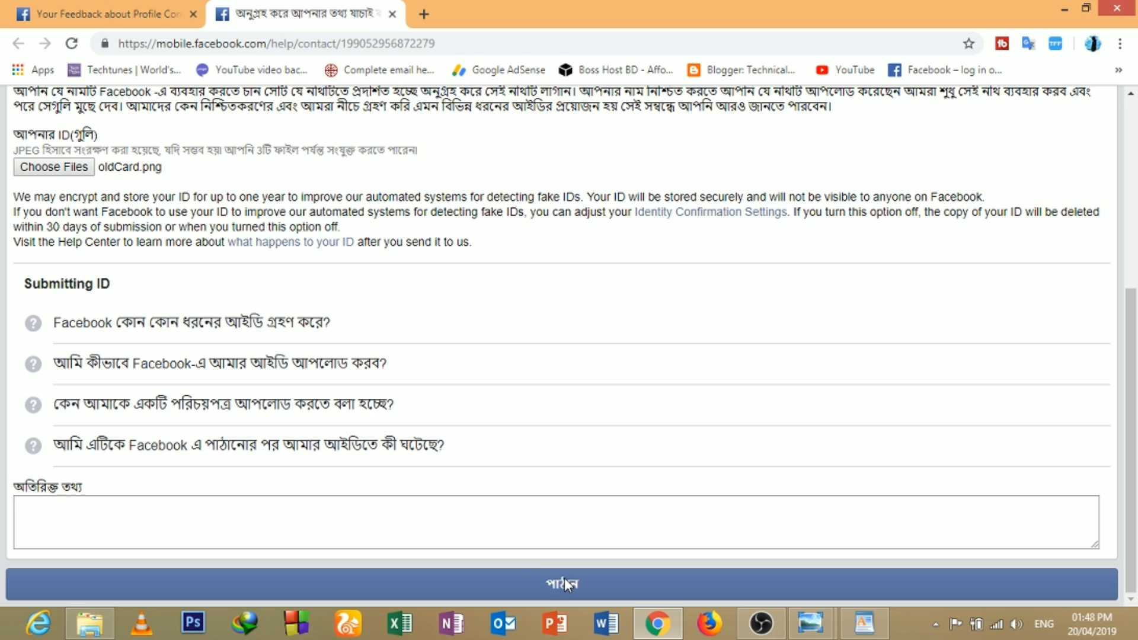
click(566, 584)
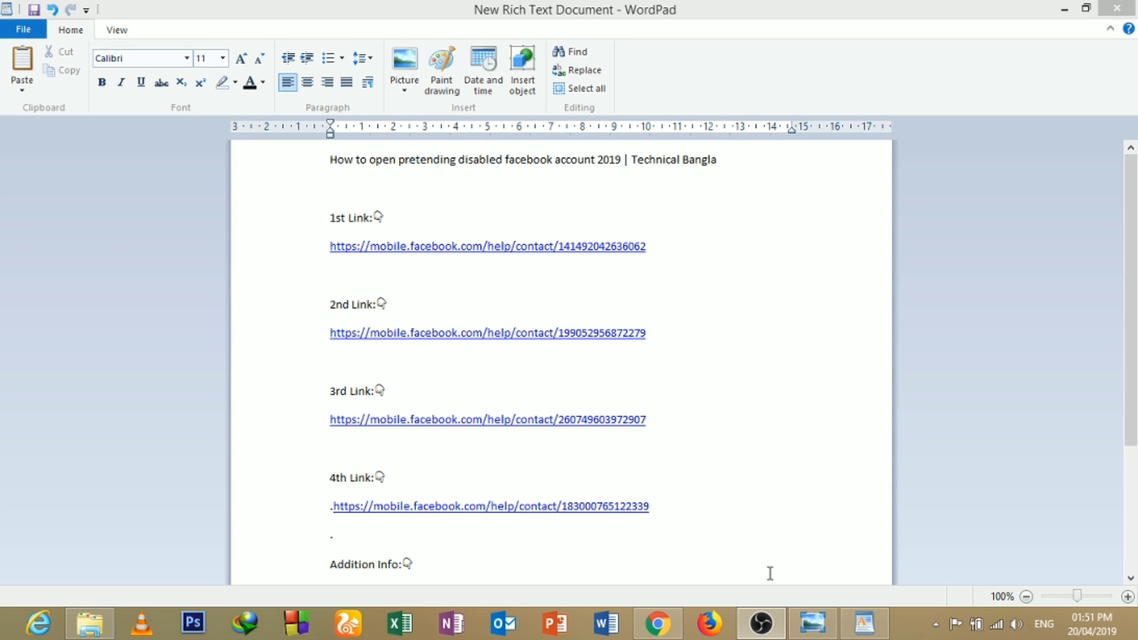
Open the 3rd link from the WordPad notes and maximize Chrome over it.
click(510, 439)
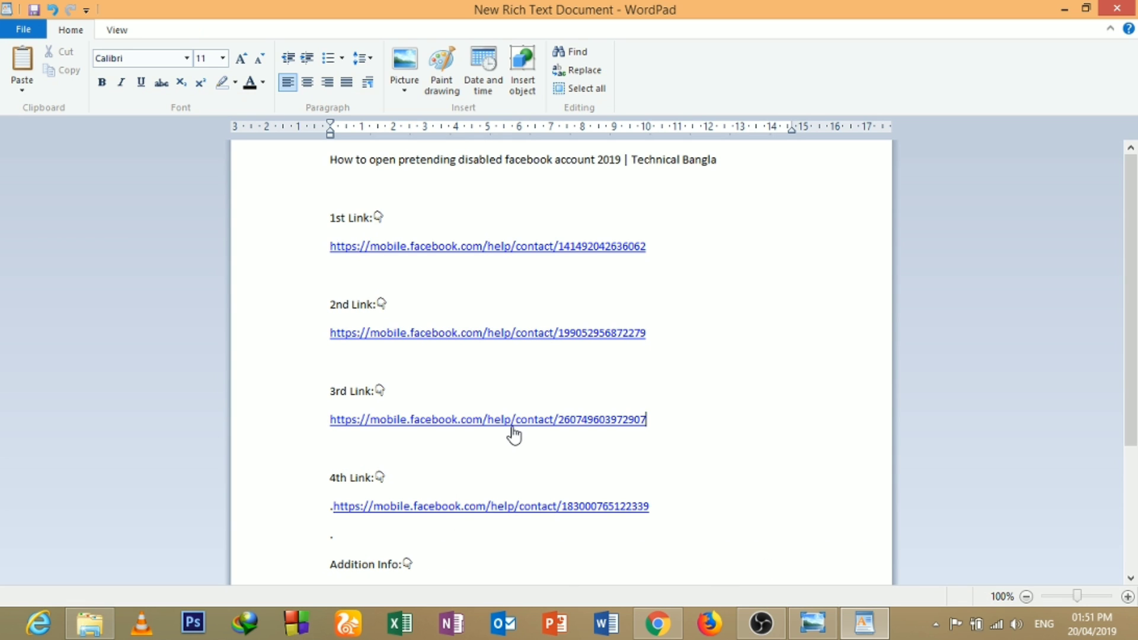
click(514, 436)
click(603, 354)
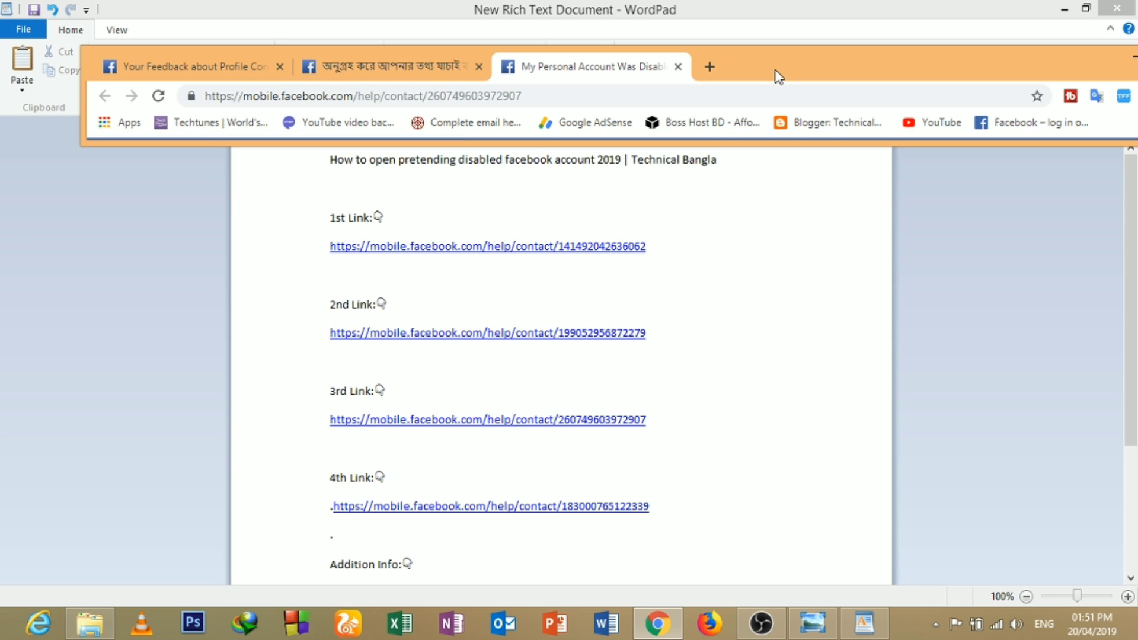
drag(778, 76, 734, 3)
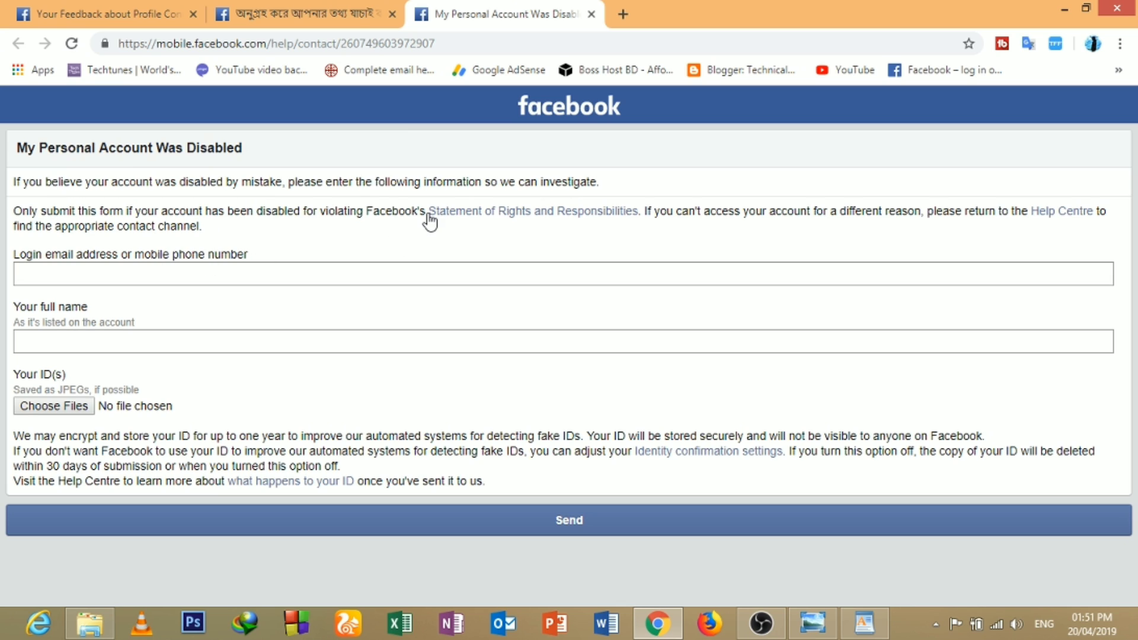
Autofill the login email and full name on the disabled-account form, then open the ID file picker.
click(259, 274)
click(89, 310)
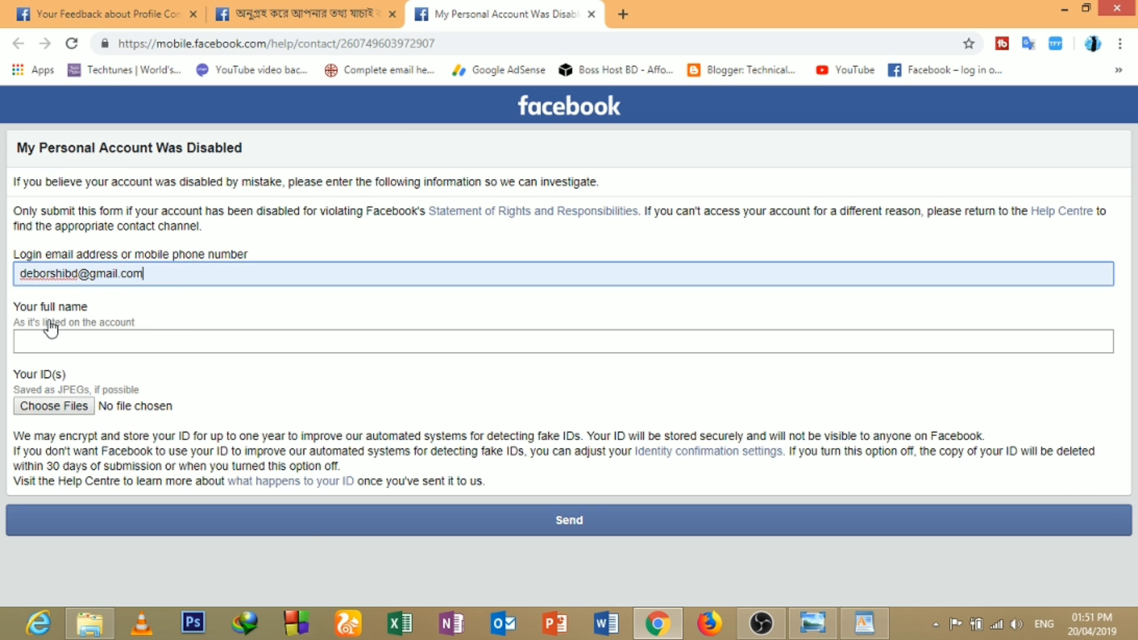
click(112, 337)
click(56, 381)
click(59, 406)
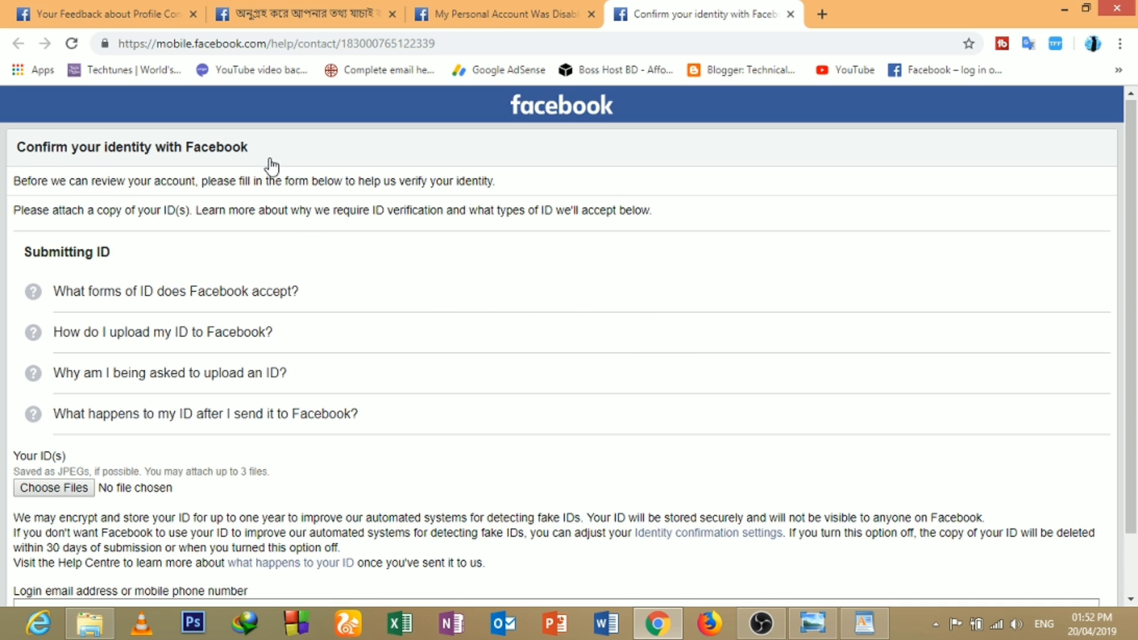
Enter the saved login email from Chrome autofill on the Confirm your identity form.
scroll(254, 299, down, 2)
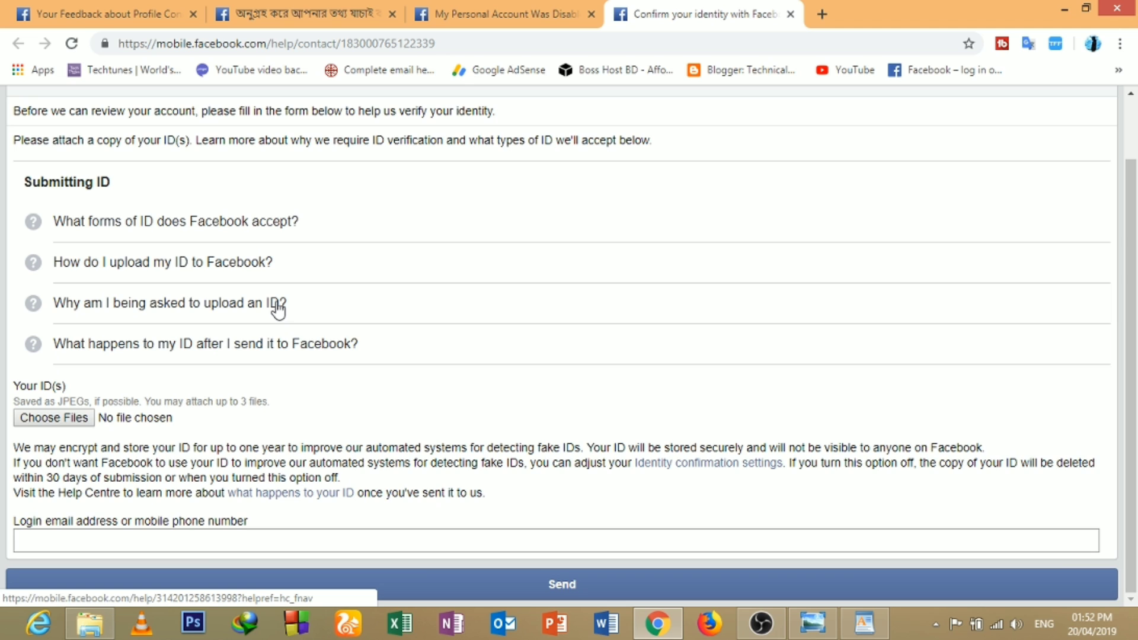
scroll(399, 378, up, 2)
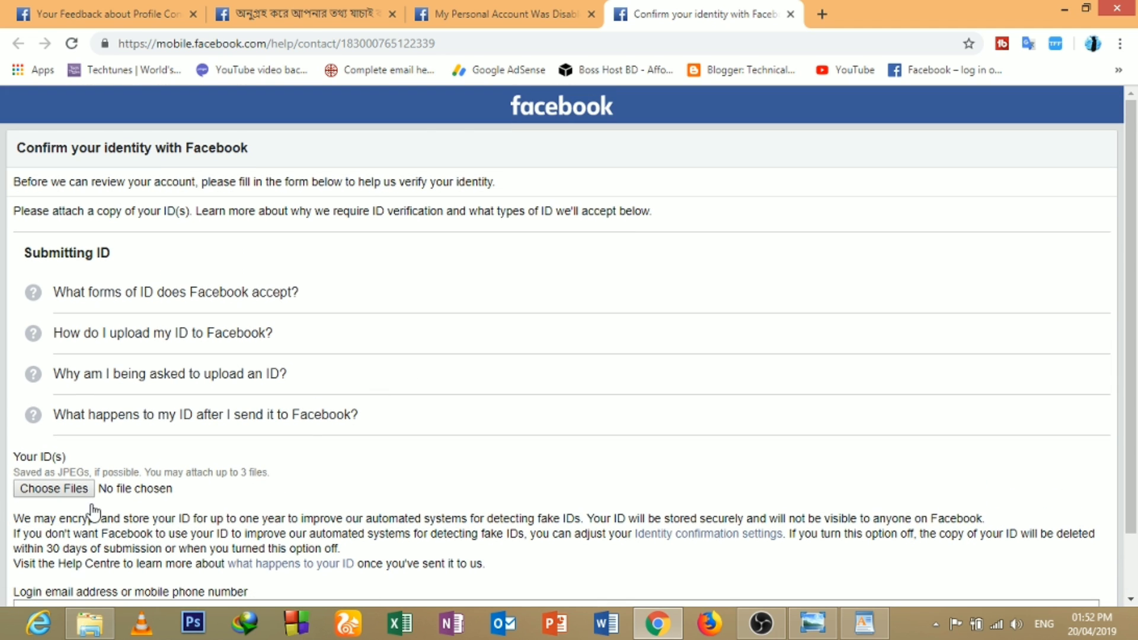
scroll(89, 504, down, 2)
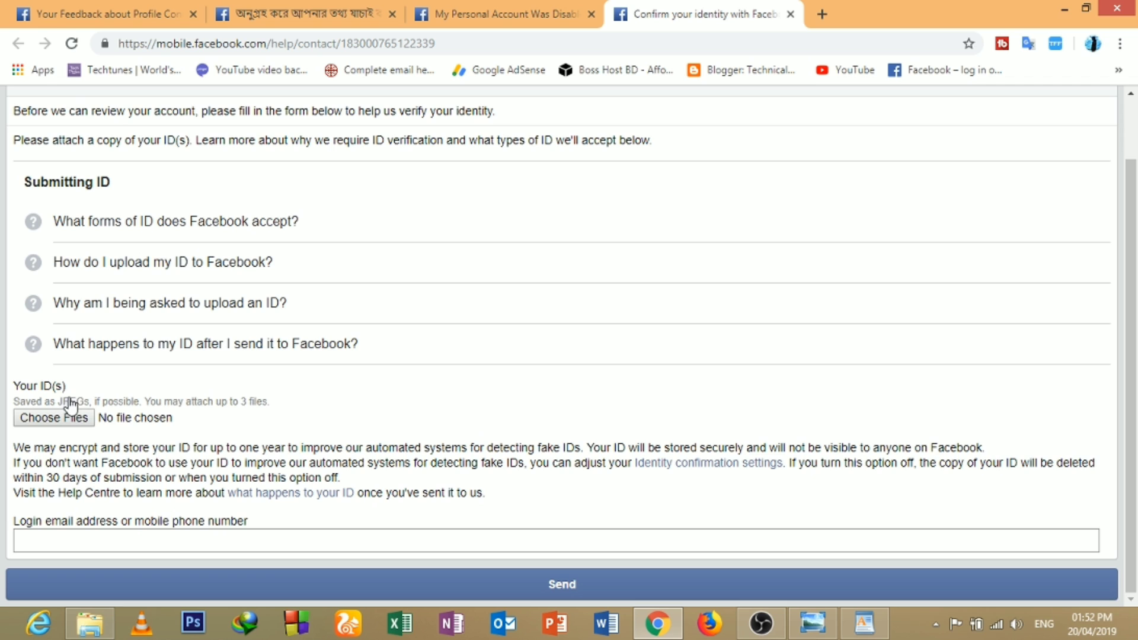
click(151, 541)
click(105, 575)
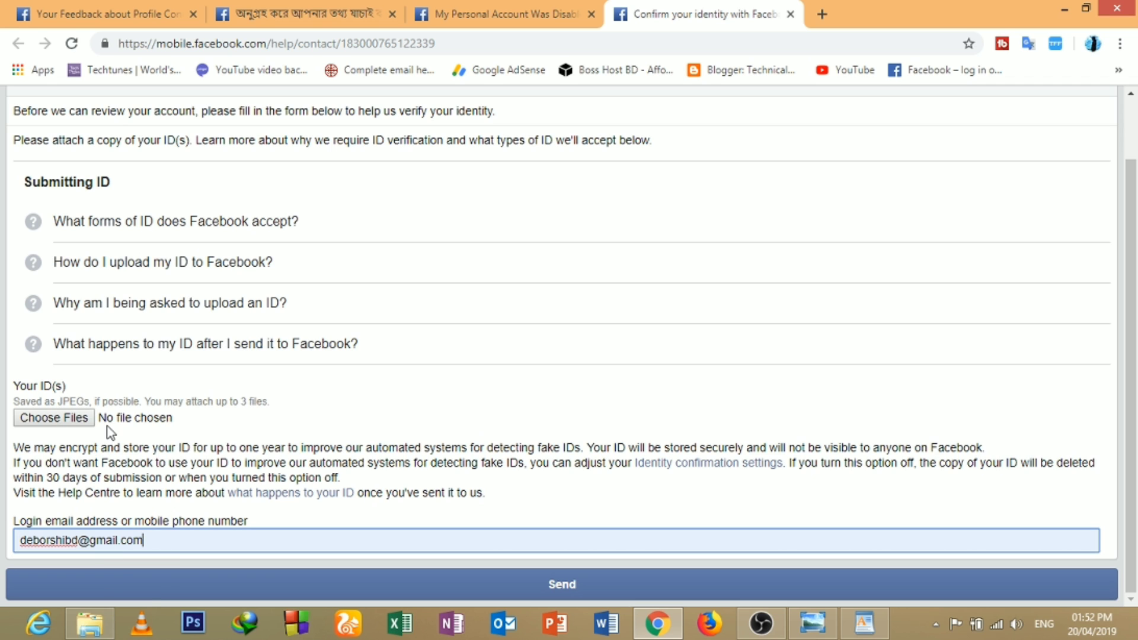
Open the ID file chooser and dismiss it without attaching any file.
click(89, 419)
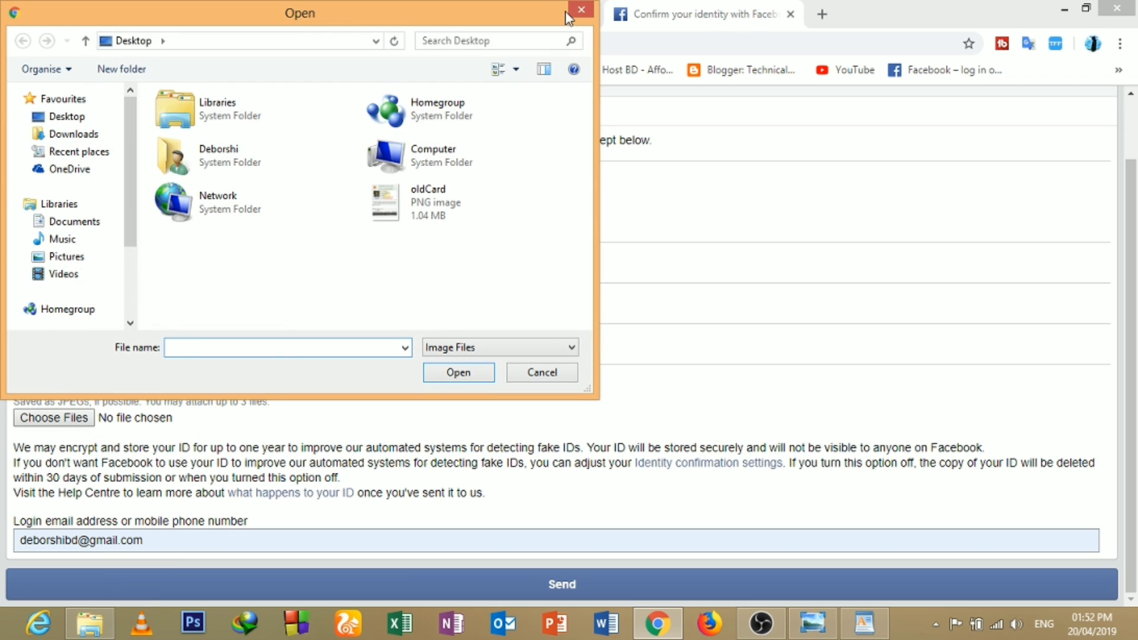
click(538, 369)
scroll(414, 367, up, 2)
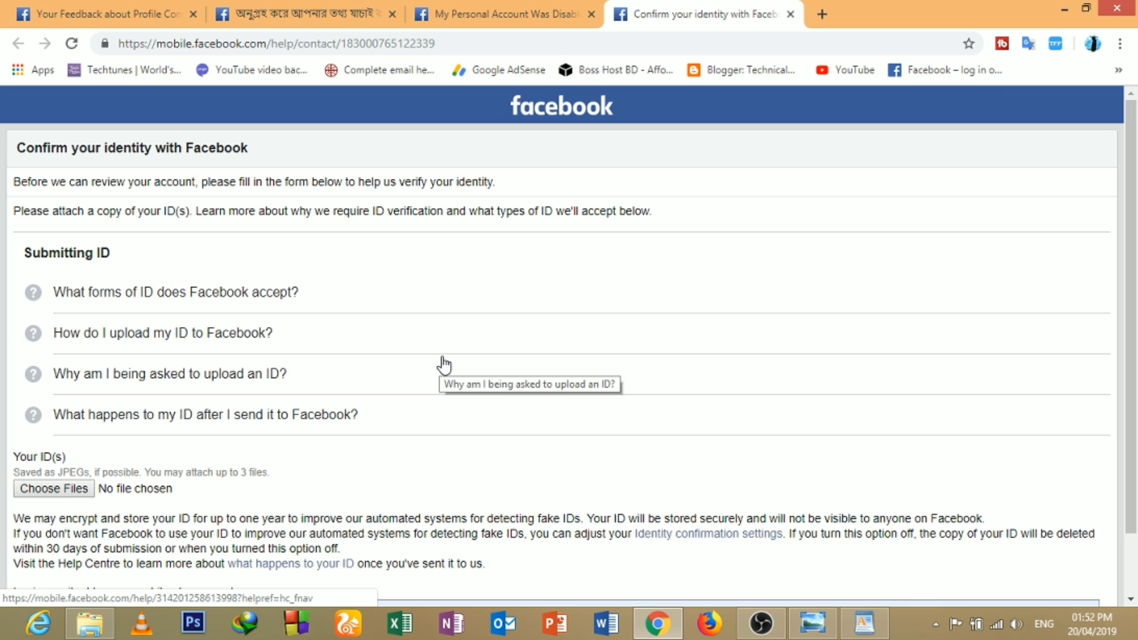
scroll(414, 409, down, 1)
scroll(406, 403, up, 1)
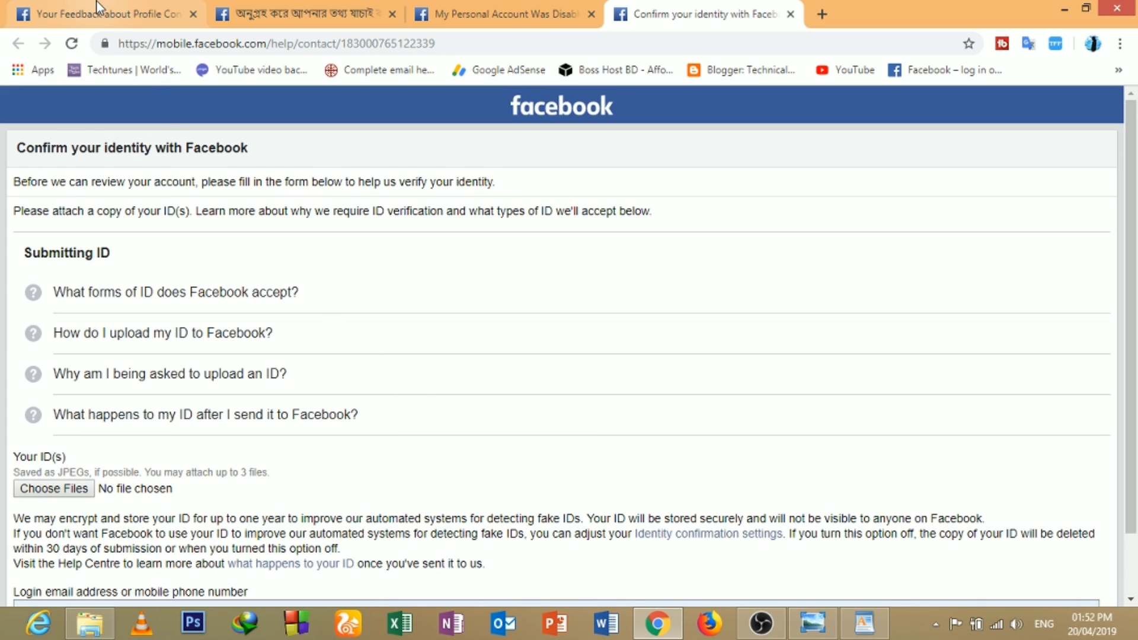
Review the Profile Connections, Bengali, Account Disabled and Confirm identity forms across tabs.
click(132, 7)
click(296, 13)
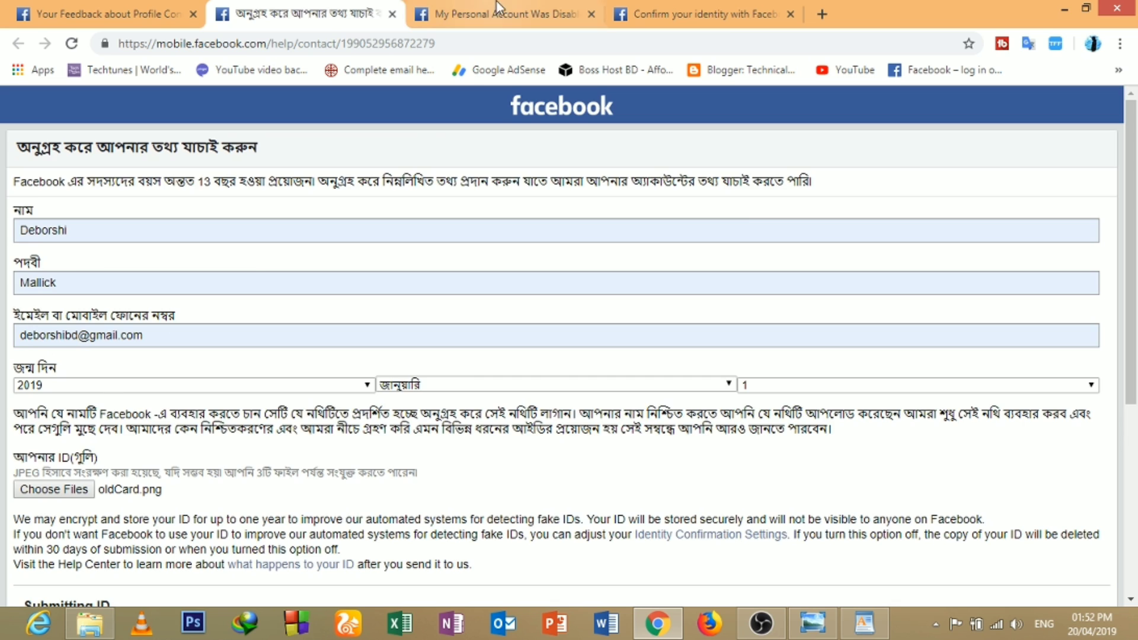
click(497, 7)
click(732, 7)
click(461, 21)
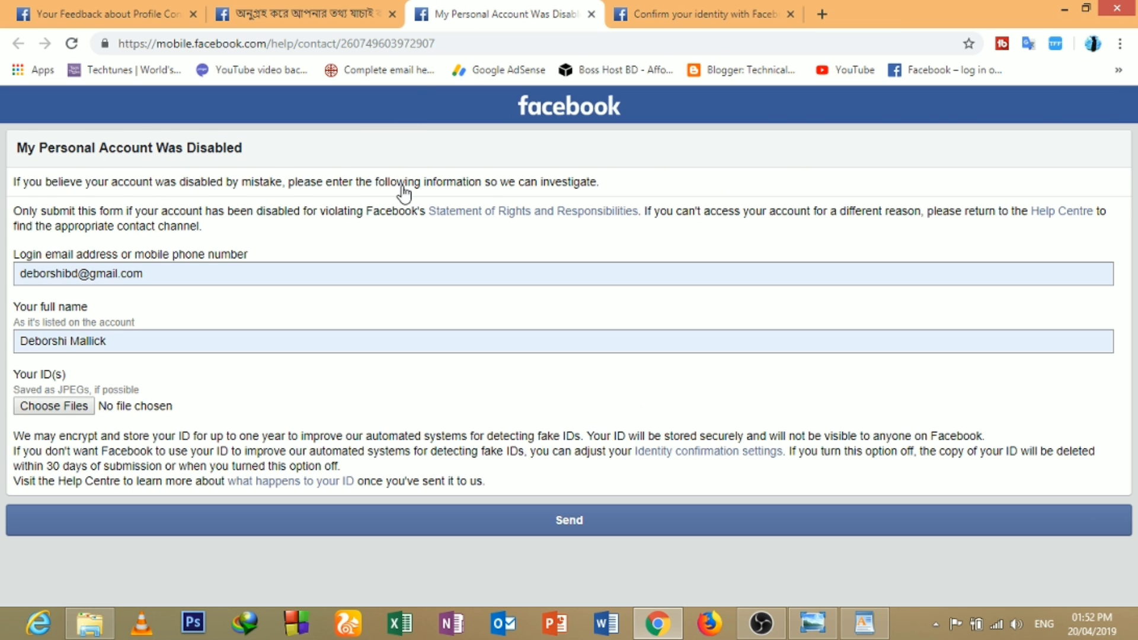
click(295, 8)
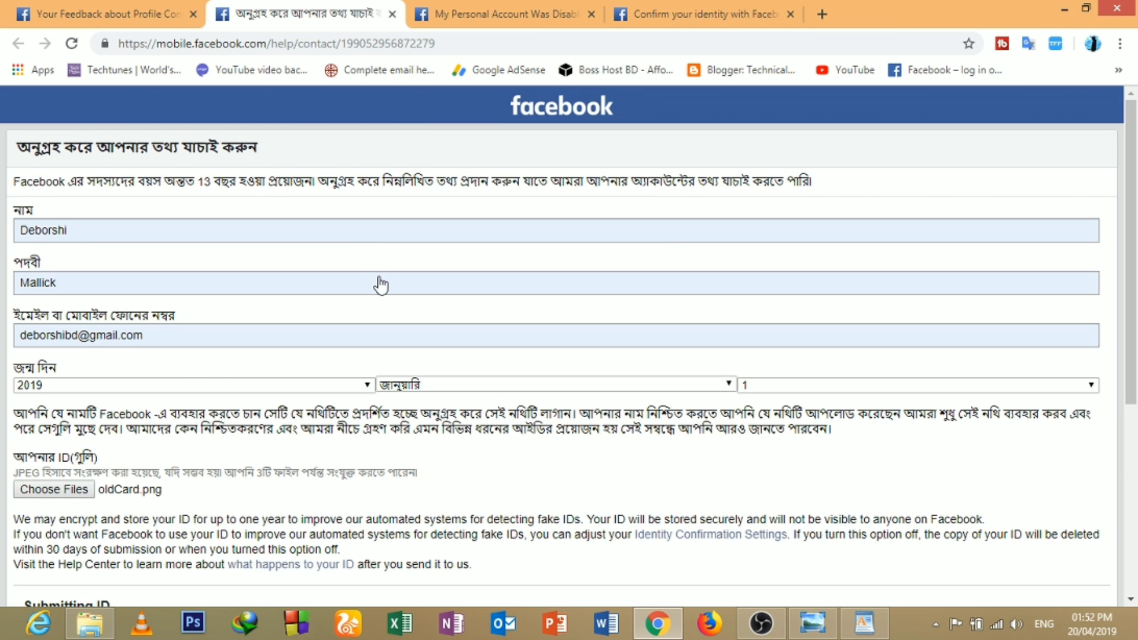
scroll(380, 285, down, 5)
scroll(220, 516, up, 2)
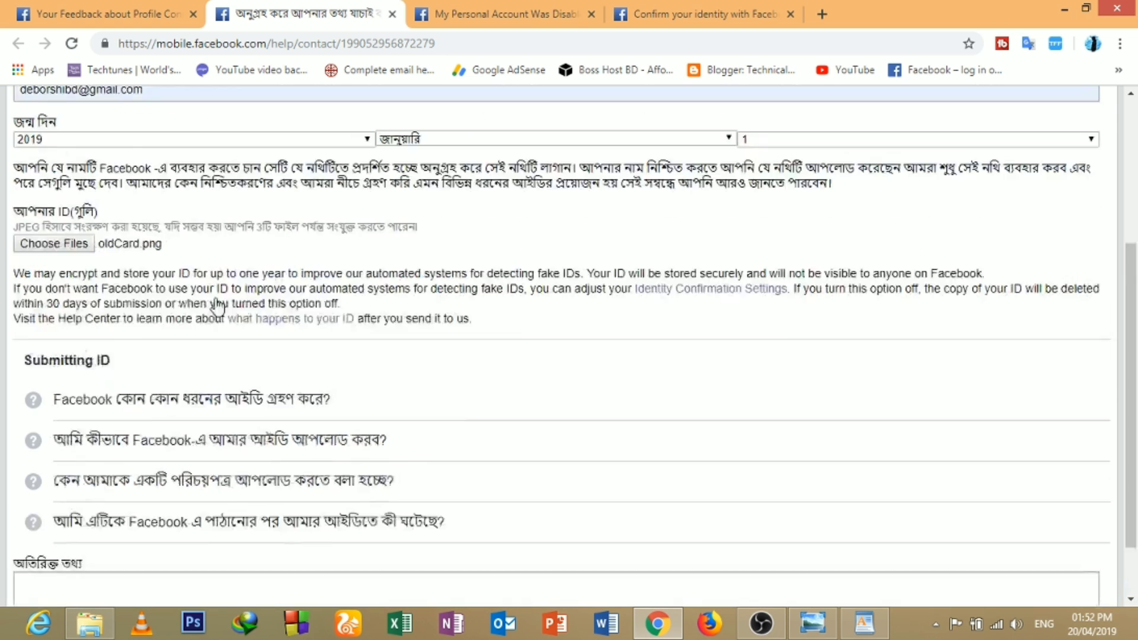
Go back to the Bengali verification form and scroll to its blank additional-information box.
click(101, 14)
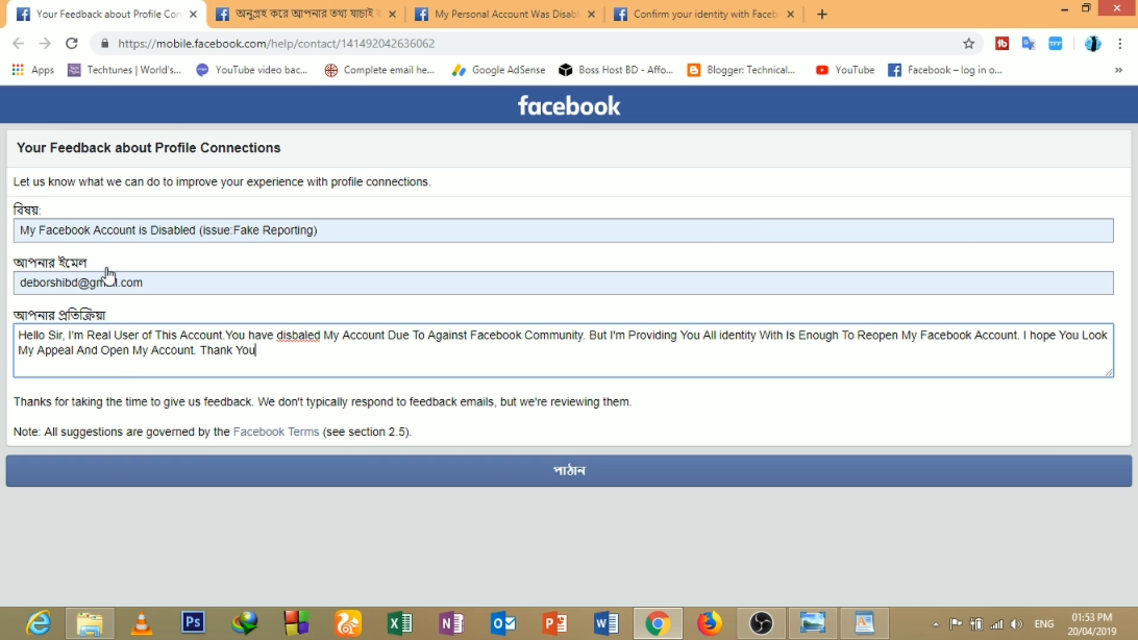
click(285, 13)
scroll(212, 469, down, 4)
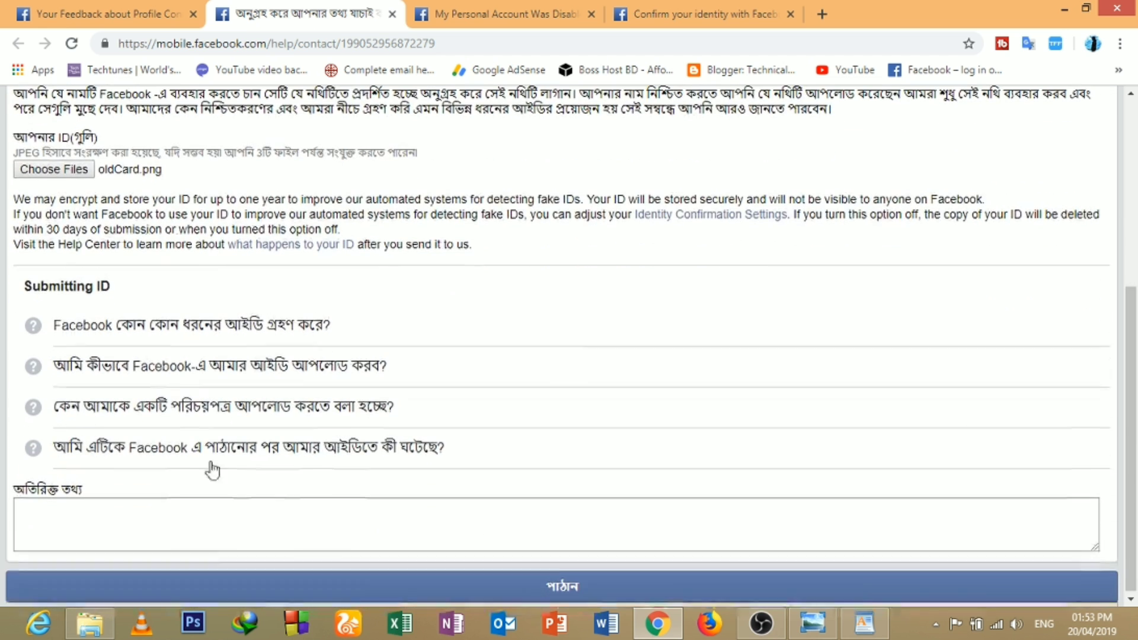
scroll(135, 435, up, 1)
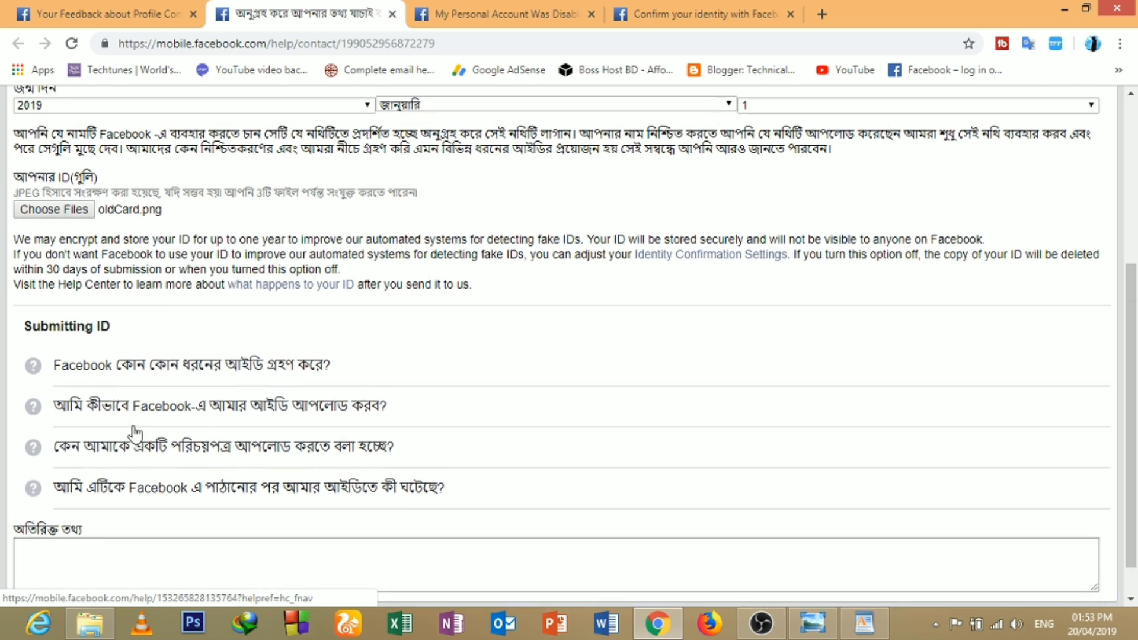
scroll(135, 434, down, 1)
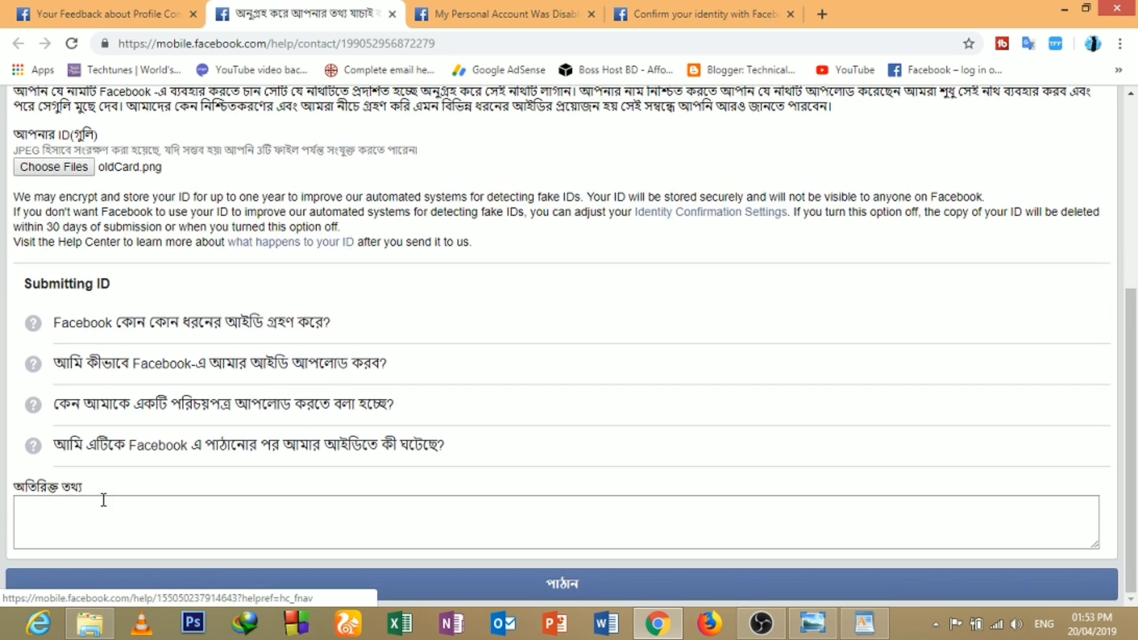
Copy the second Additional Info appeal paragraph from WordPad.
click(865, 622)
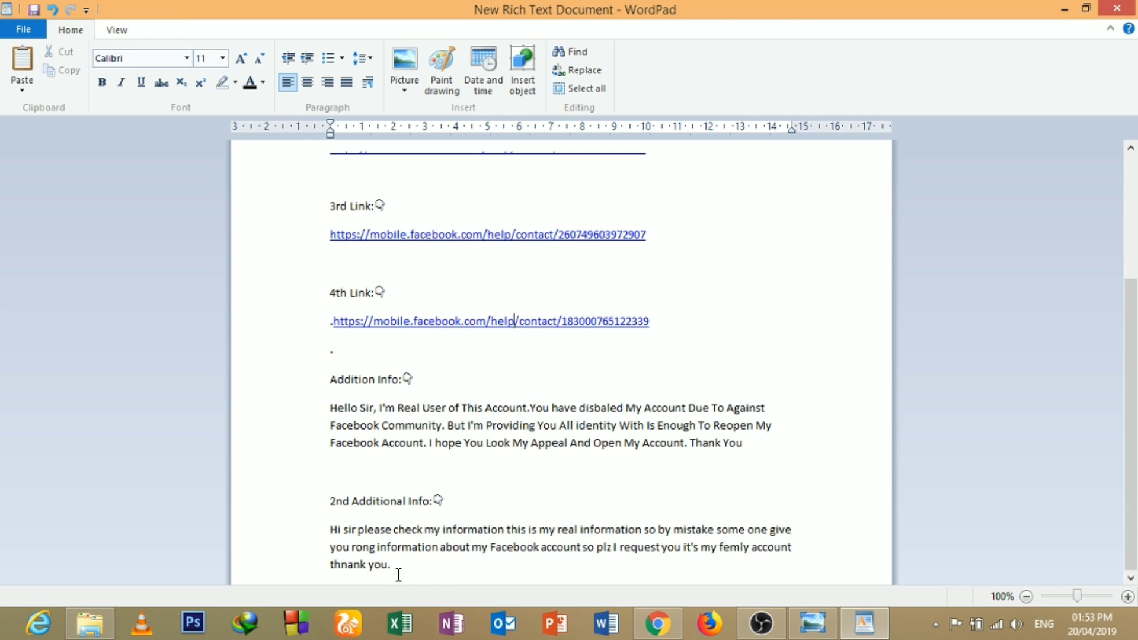
drag(399, 575, 317, 535)
right_click(365, 529)
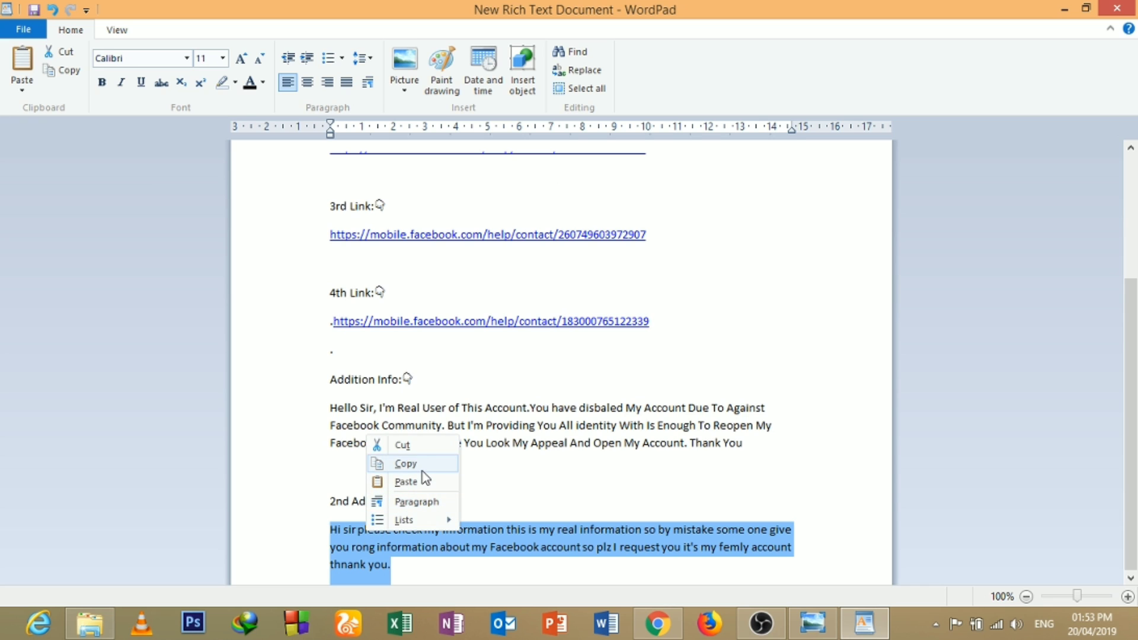
click(400, 463)
Paste that paragraph into the Bengali form's additional-information box.
click(649, 633)
right_click(301, 516)
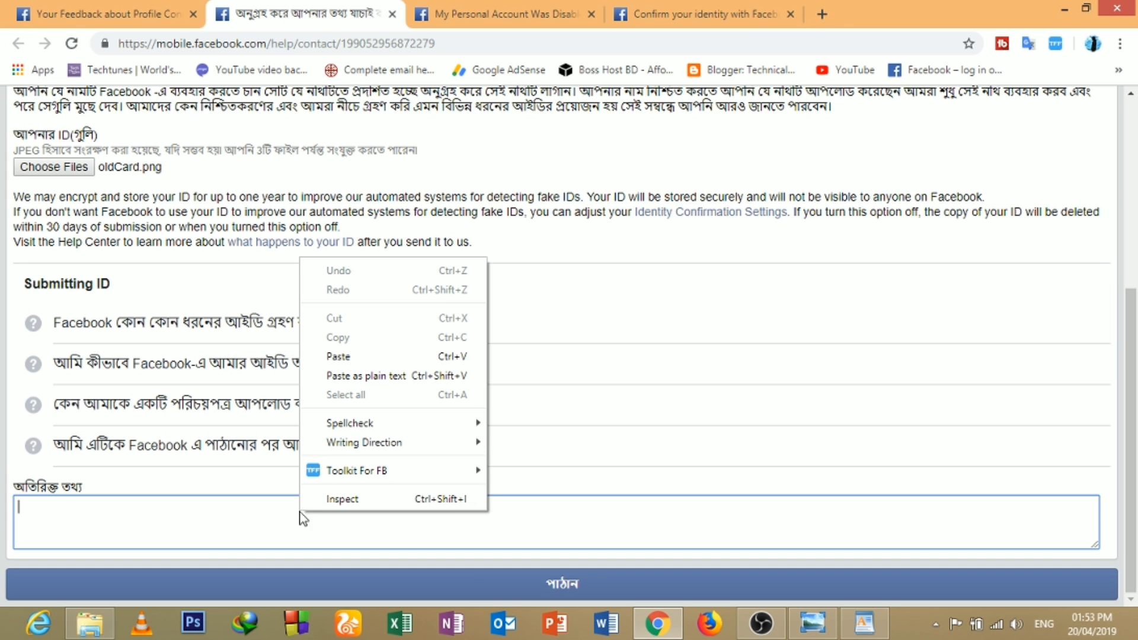
click(360, 354)
key(ctrl+shift+Tab)
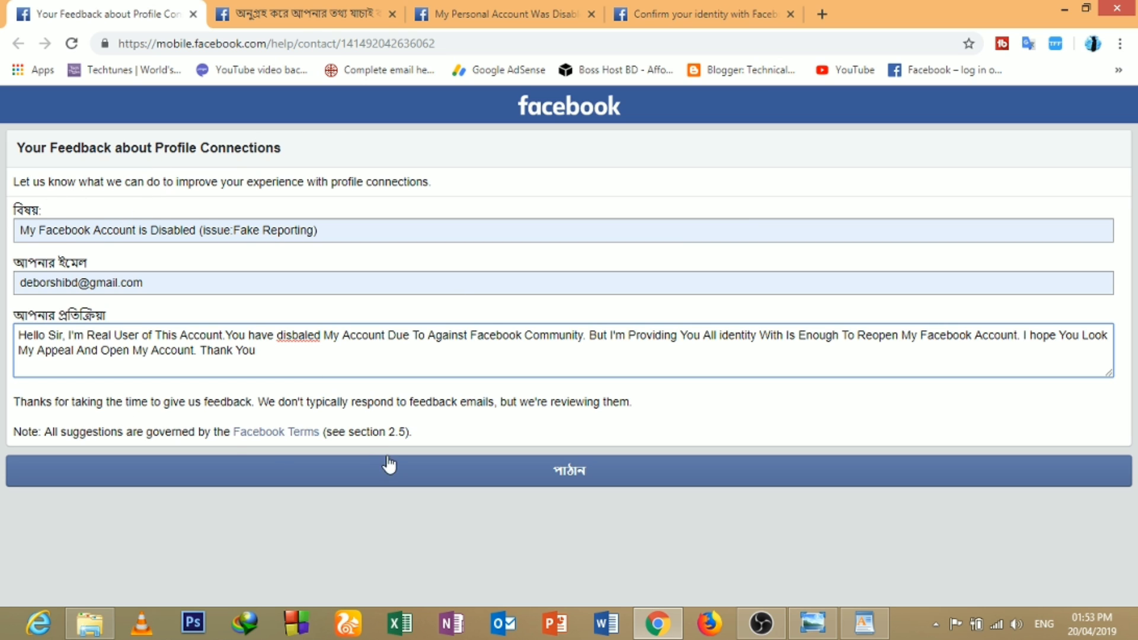
key(ctrl+Tab)
Check the Account Disabled and Confirm identity forms, finishing on the Profile Connections feedback form.
scroll(270, 519, up, 5)
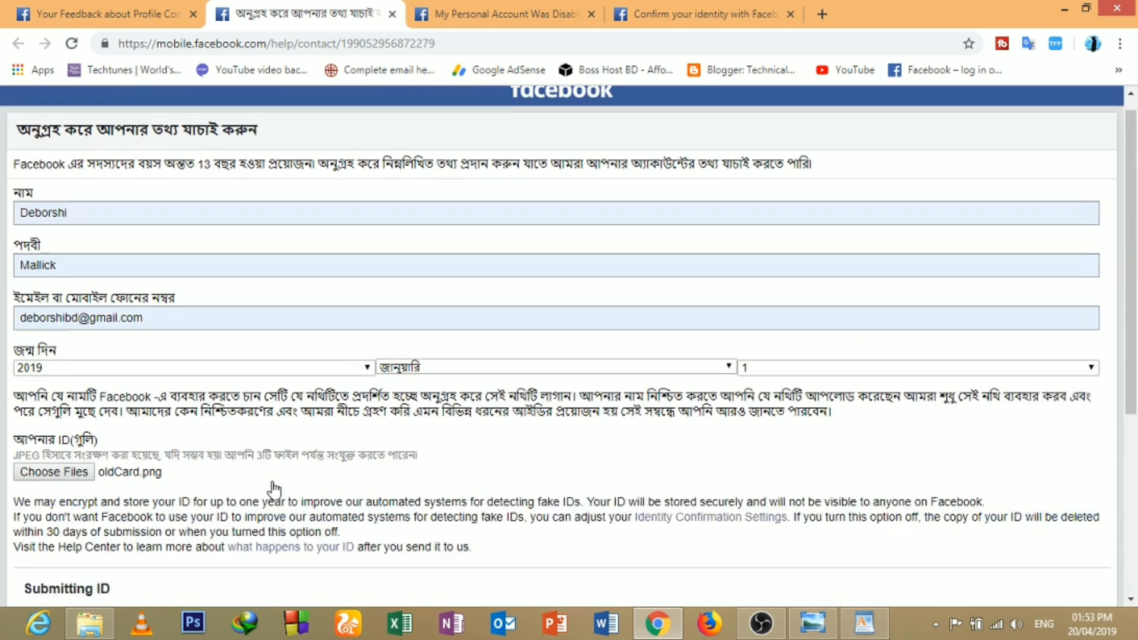
click(515, 12)
key(ctrl+Tab)
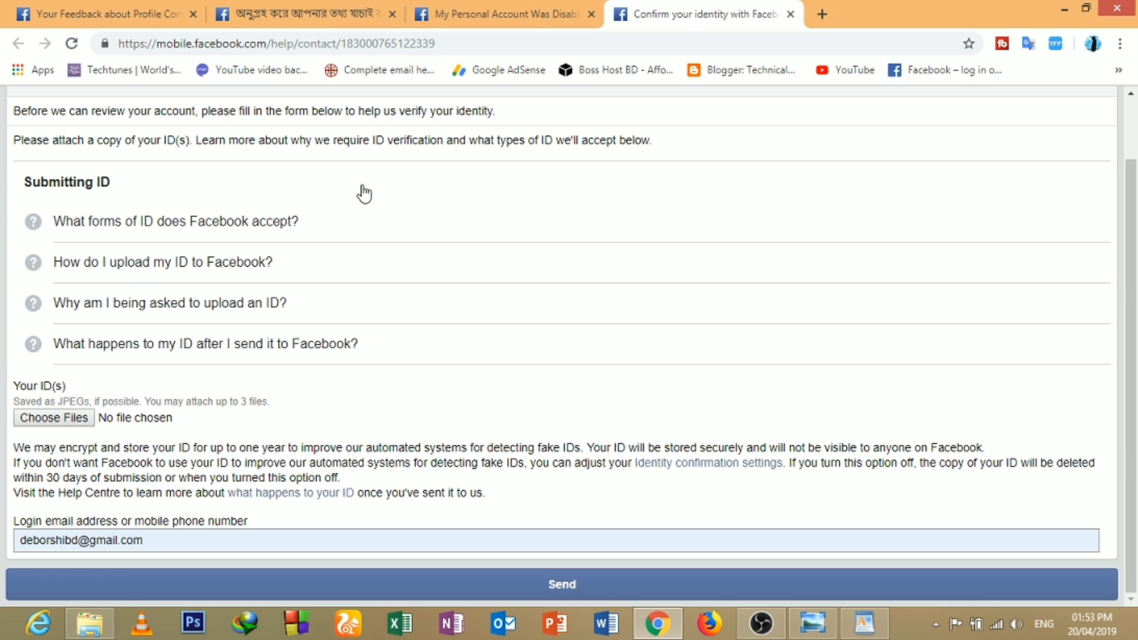
scroll(153, 351, up, 2)
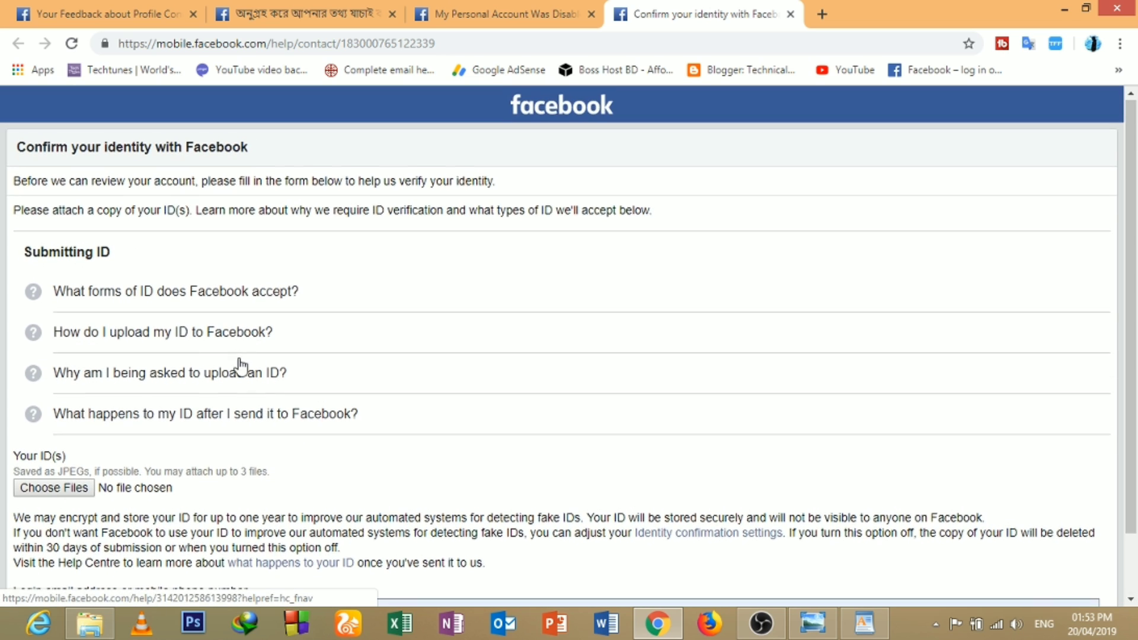
scroll(523, 419, down, 1)
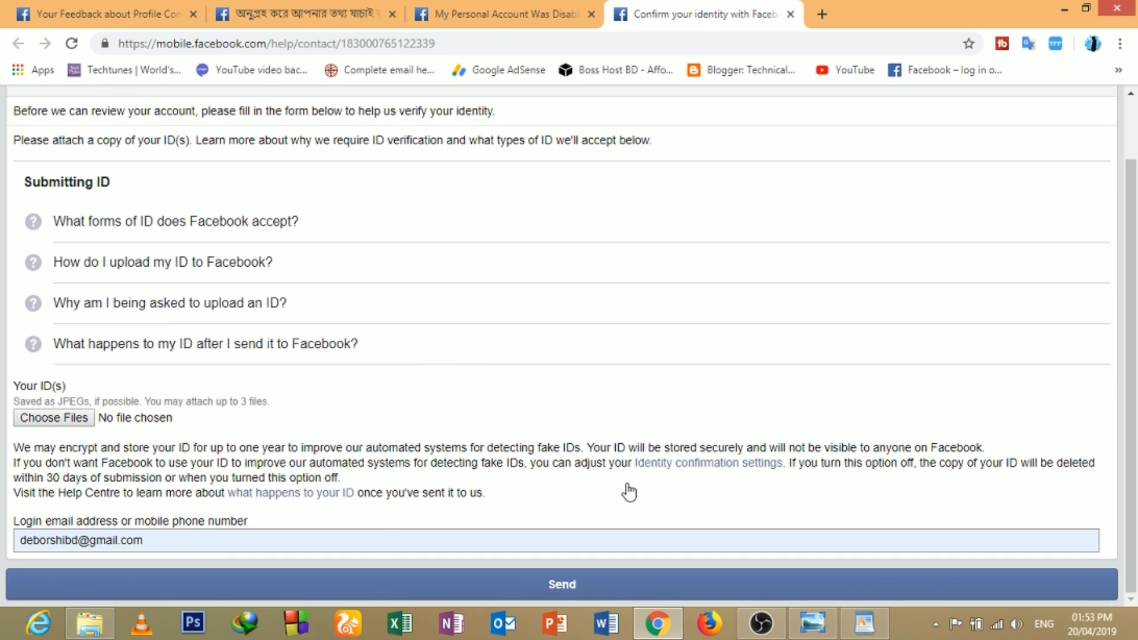
scroll(625, 475, up, 2)
click(136, 14)
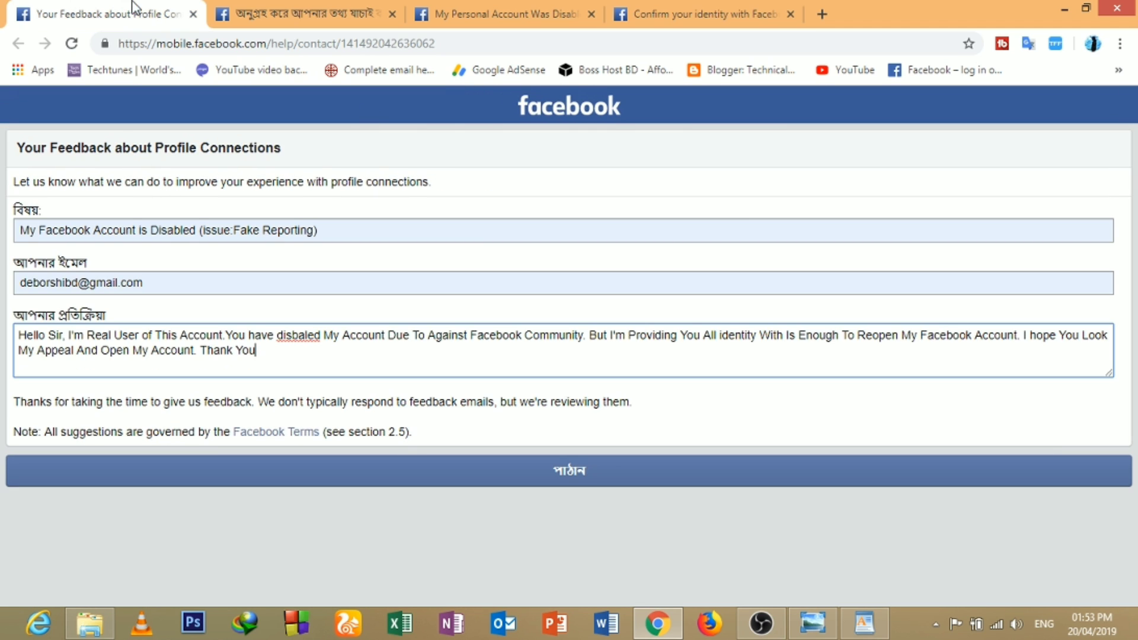